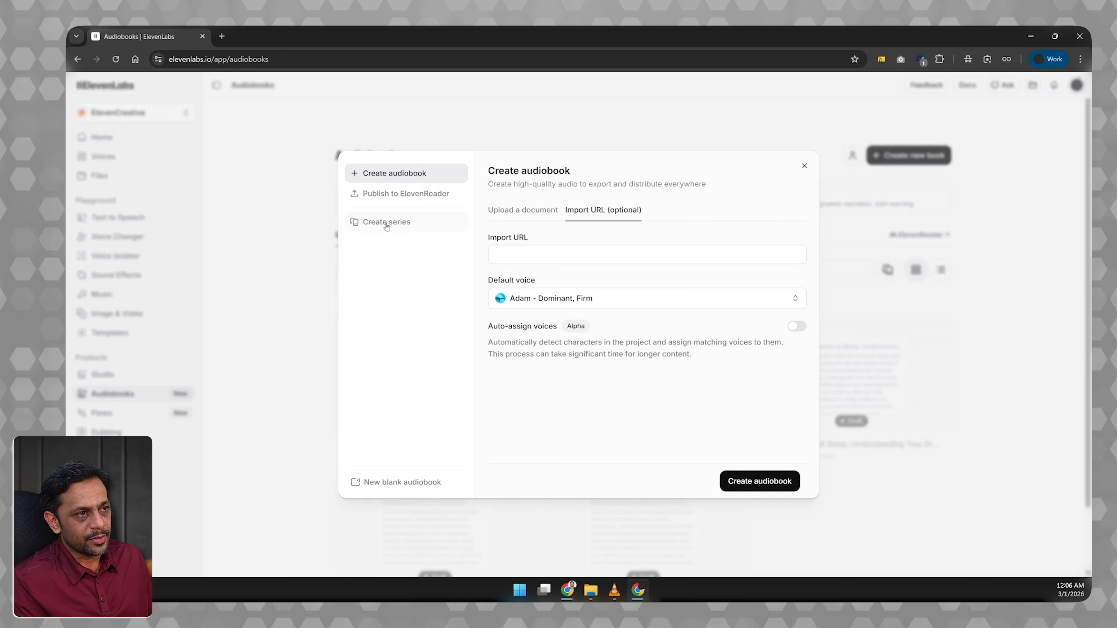
# Create a new blank audiobook and title it "The City That Remembered Names".
pyautogui.click(395, 483)
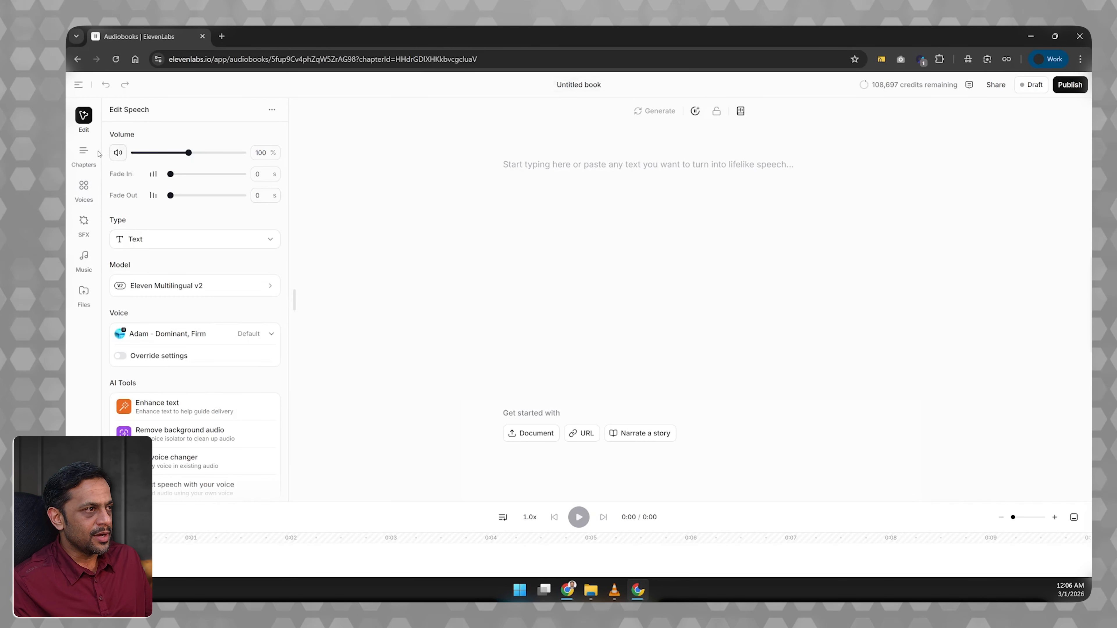
pyautogui.click(580, 85)
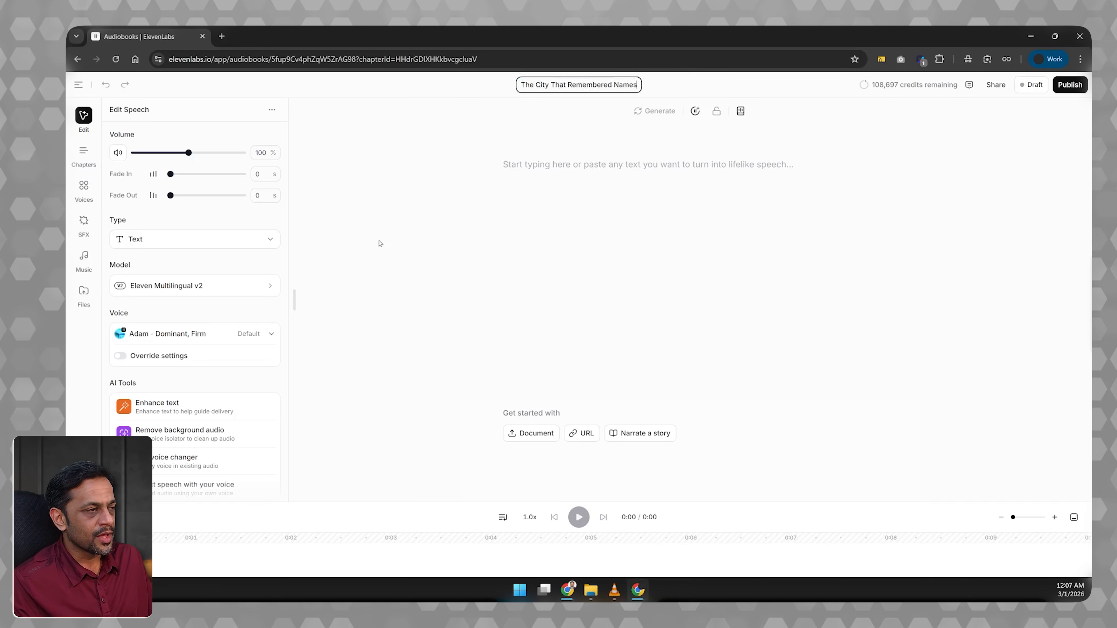
# Add two more chapters to the audiobook after Chapter 1.
pyautogui.click(83, 154)
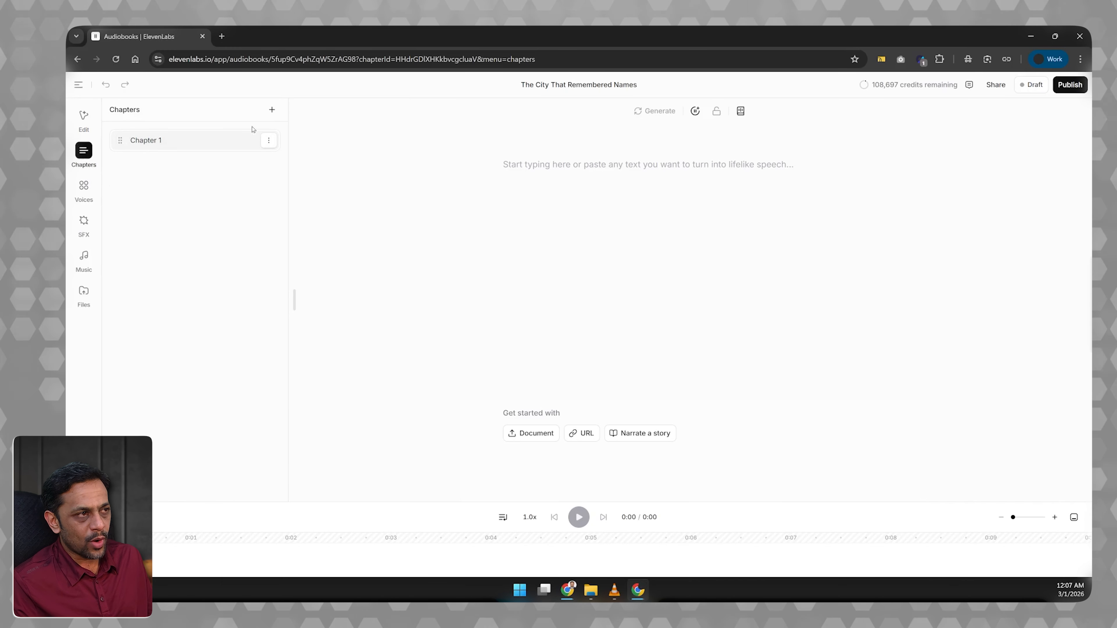
pyautogui.click(273, 111)
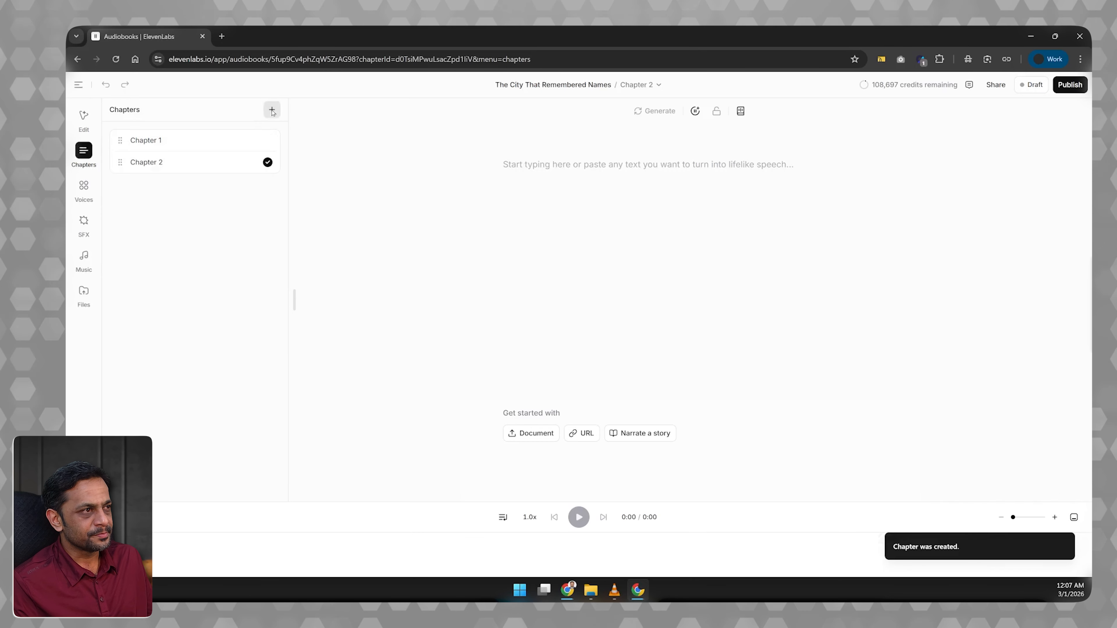
pyautogui.click(272, 112)
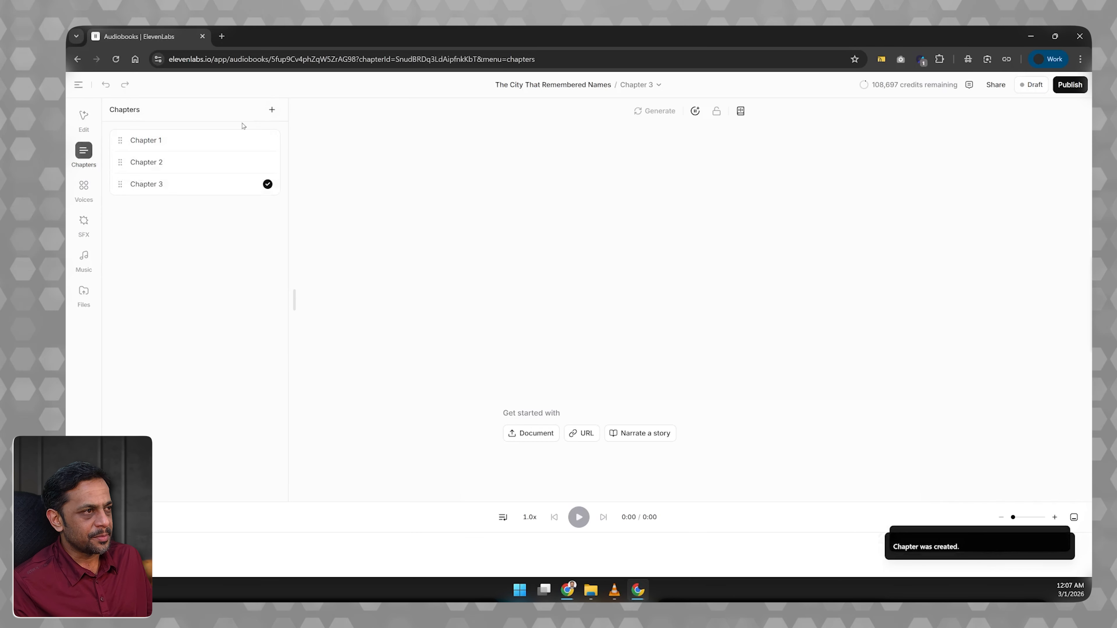
pyautogui.click(269, 141)
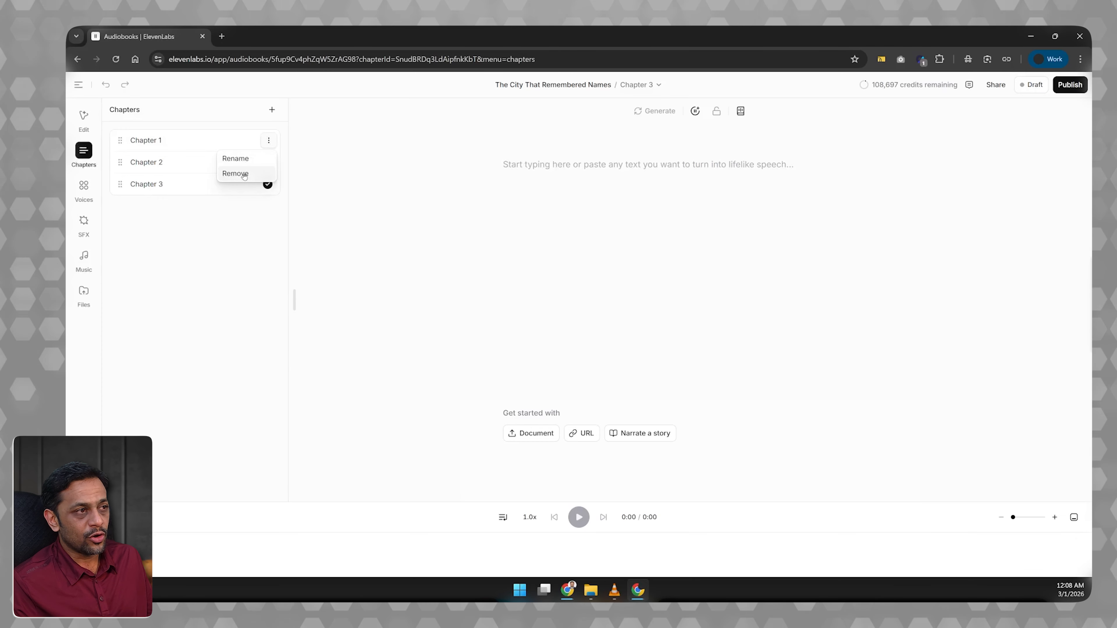
pyautogui.click(230, 240)
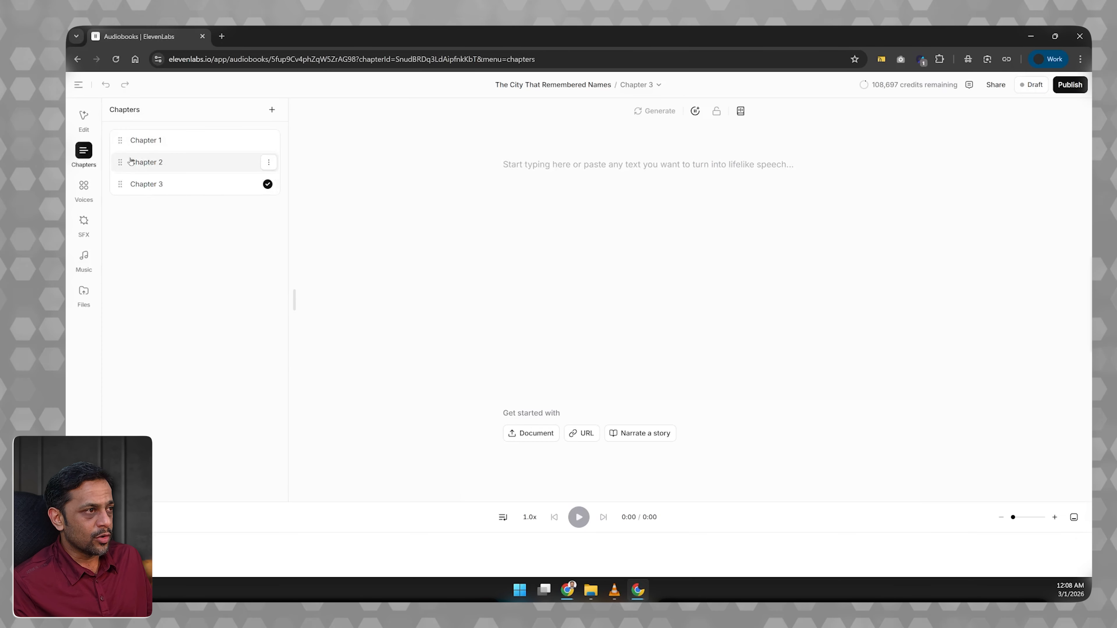
pyautogui.moveTo(131, 137); pyautogui.dragTo(133, 161)
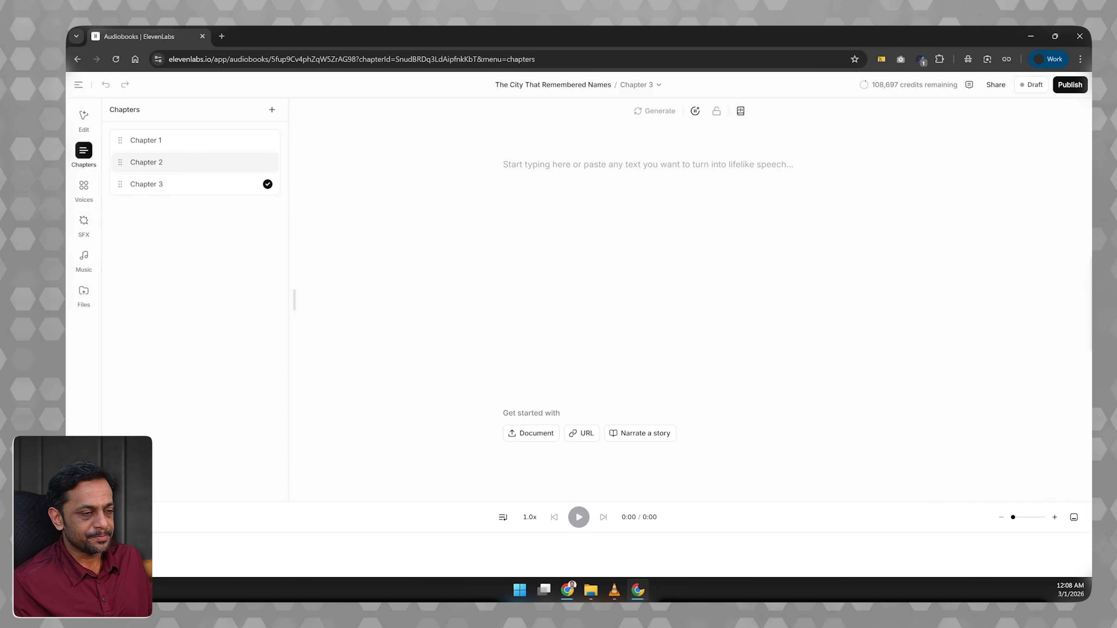
# Rename Chapter 1 as "Chapter One: The Man Who Heard the City Breathe".
pyautogui.click(255, 147)
pyautogui.click(267, 146)
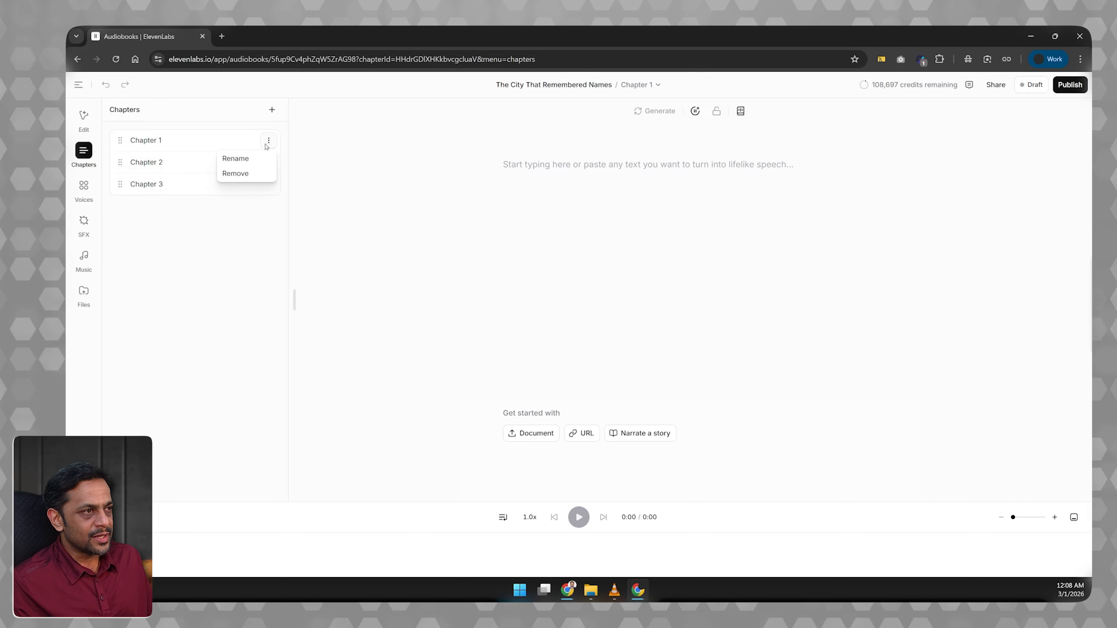
pyautogui.click(247, 160)
pyautogui.write('Chapter One: The Man Who Heard the City Breathe')
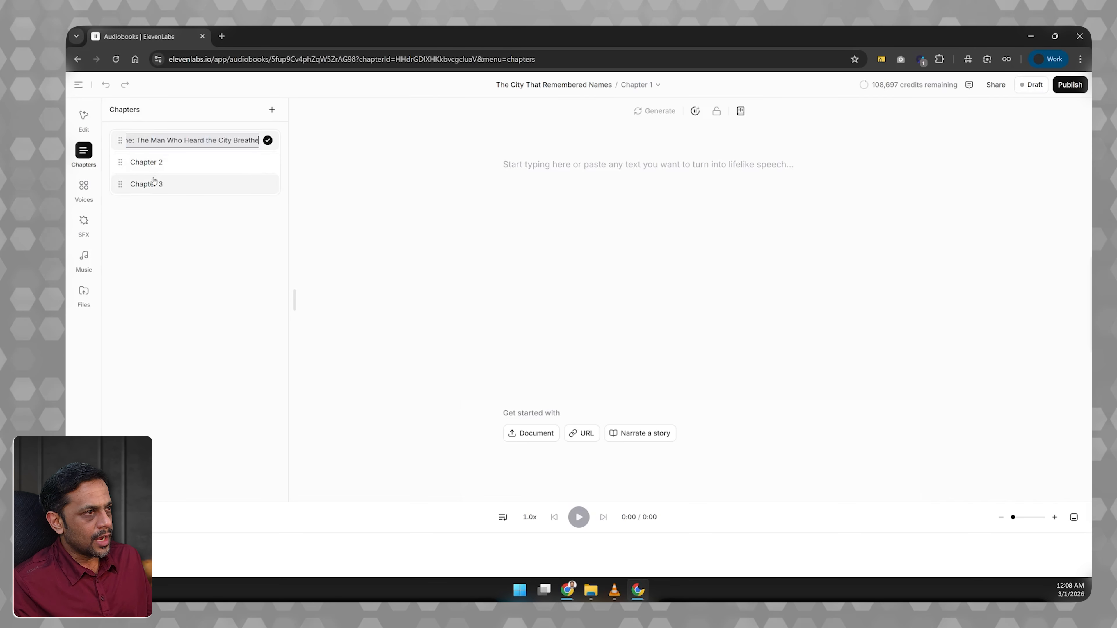
# Rename Chapter 2 as "Chapter Two: The Book That Knew Too Much" and Chapter 3 as "Chapter Three: What the City Keeps".
pyautogui.click(151, 161)
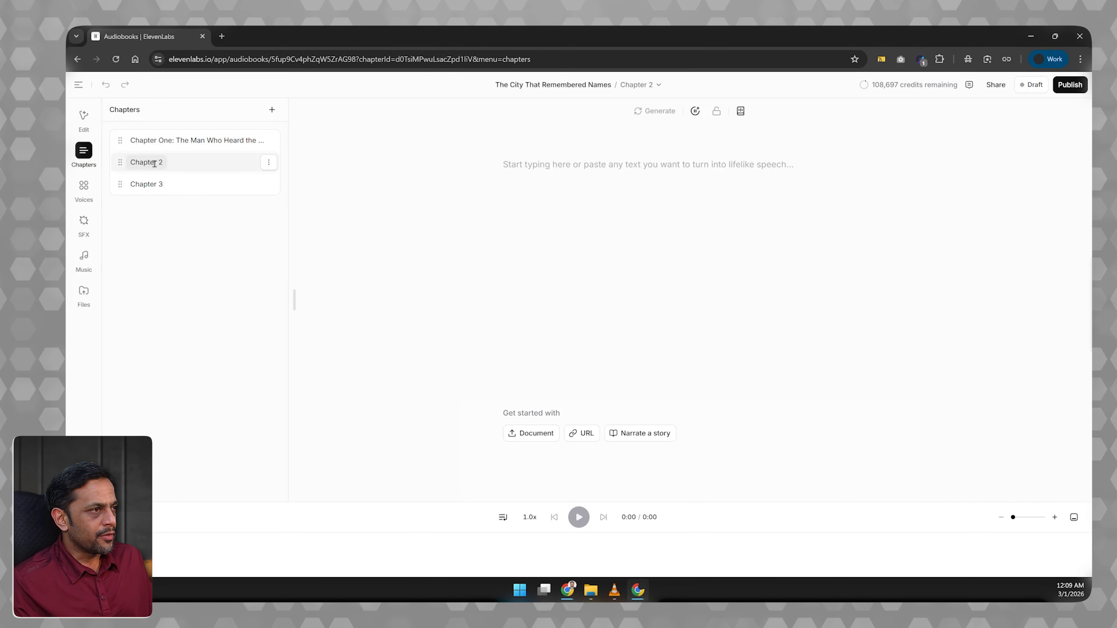
pyautogui.doubleClick(154, 163)
pyautogui.hotkey('ctrl', 'v')
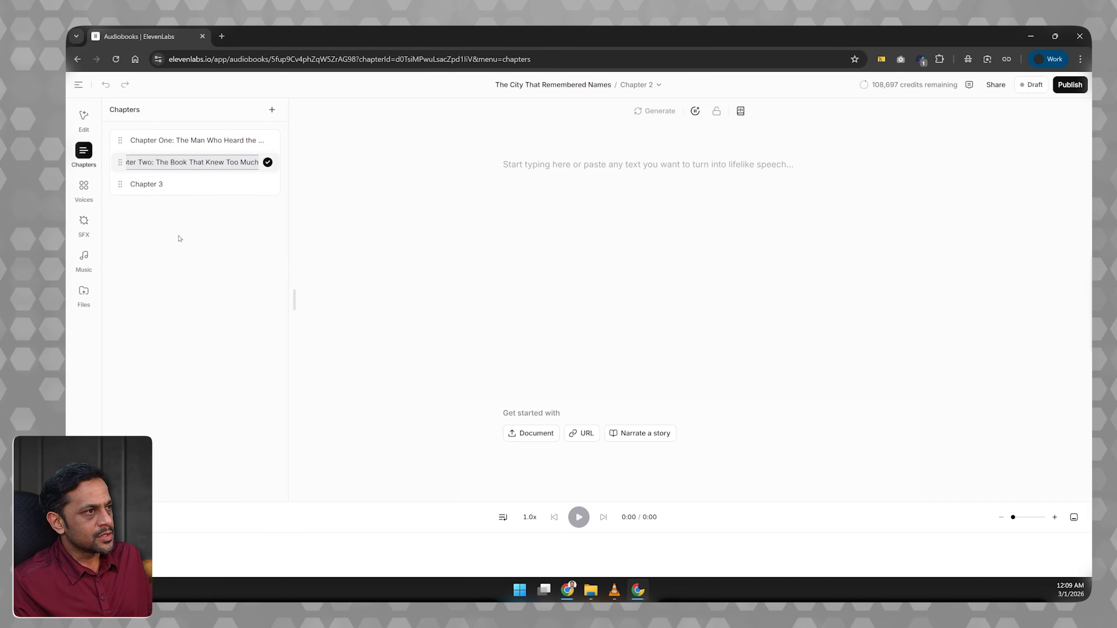
pyautogui.press('Return')
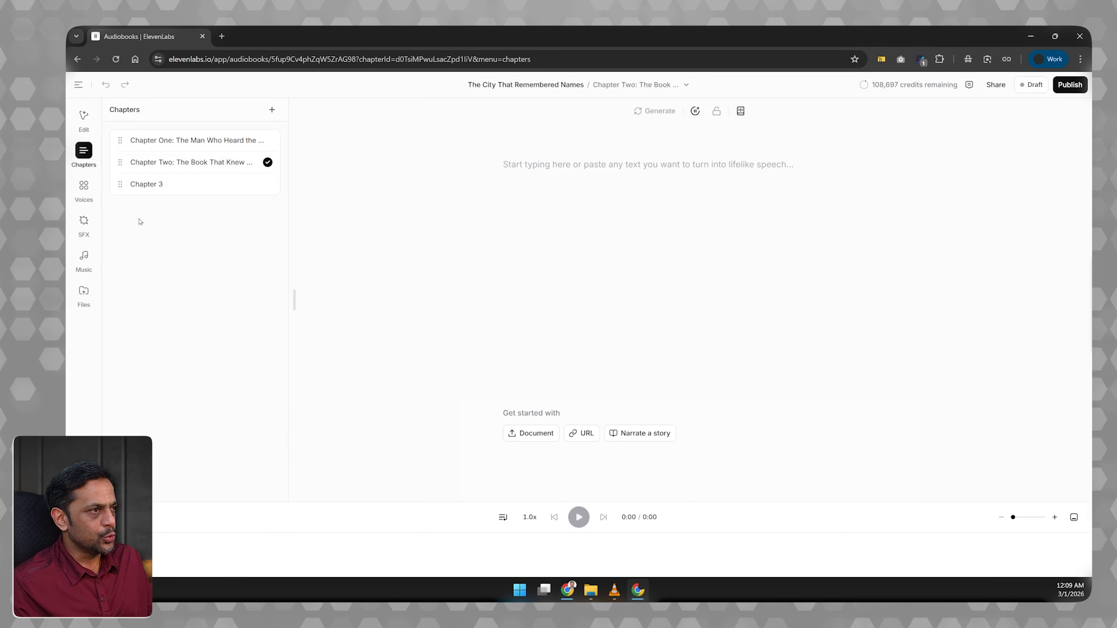
pyautogui.click(154, 182)
pyautogui.doubleClick(155, 183)
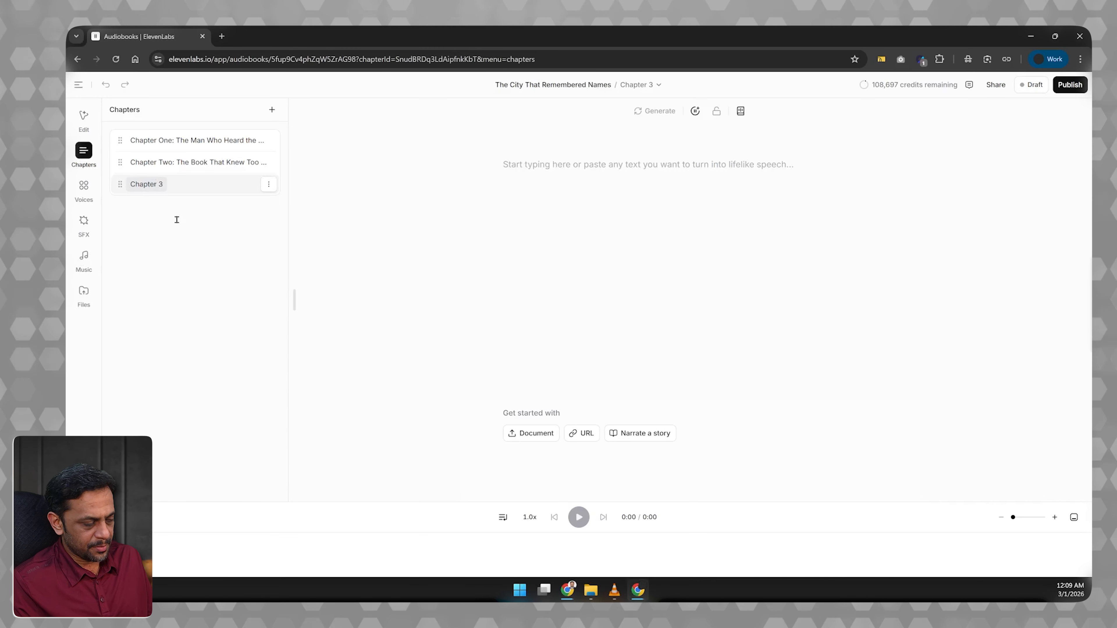
# Paste the story text beginning "The city of Eryndale never truly slept." into Chapter One and check it through to the end.
pyautogui.click(194, 141)
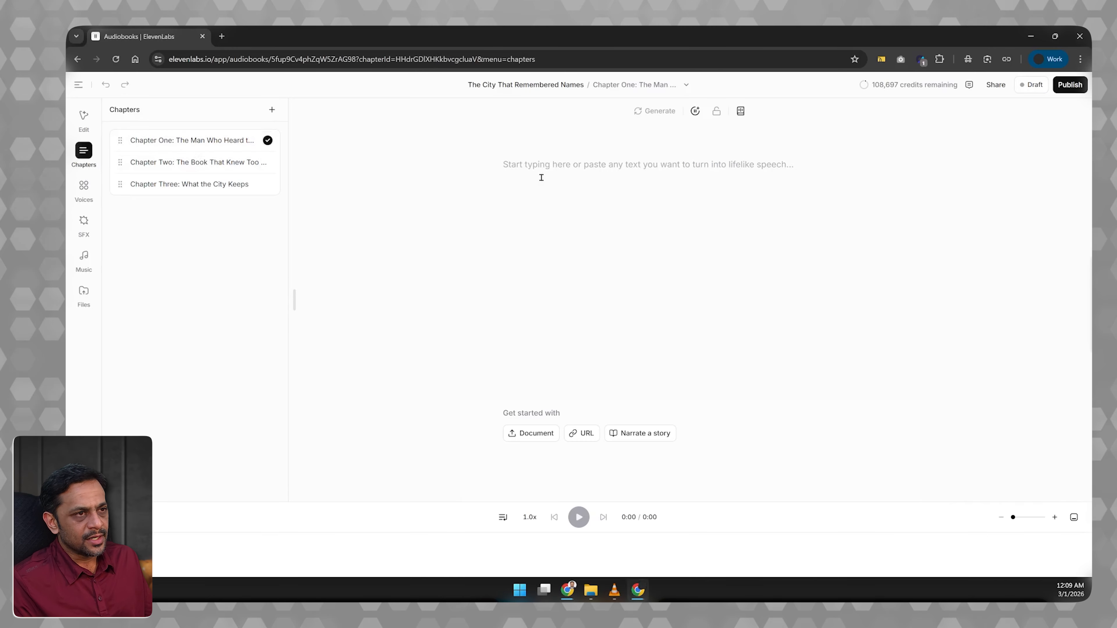
pyautogui.click(540, 169)
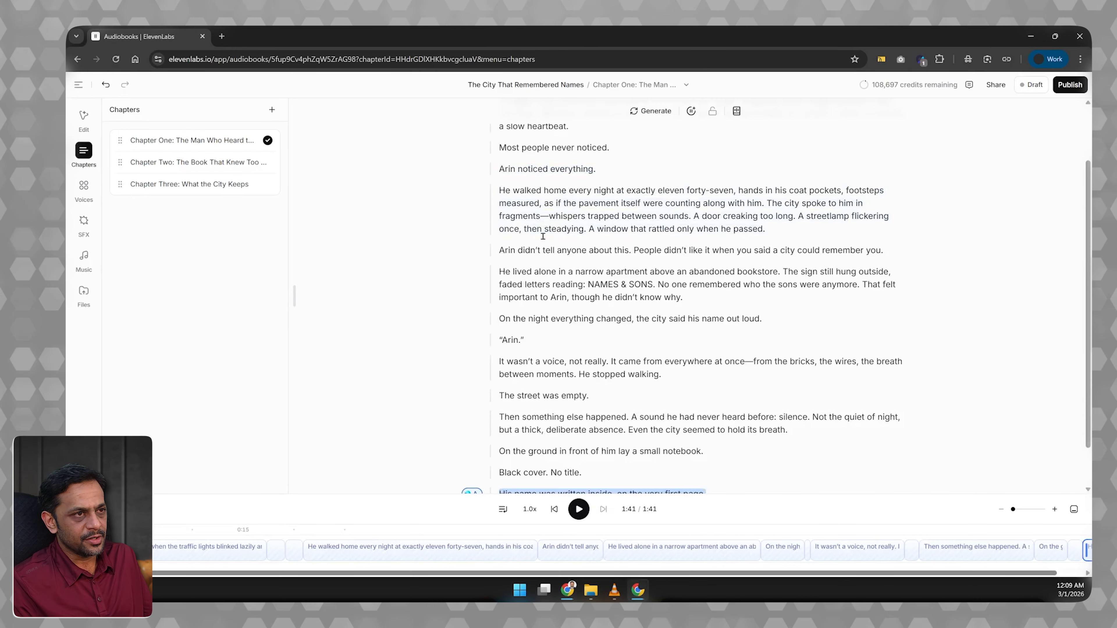
pyautogui.scroll(2, 543, 237)
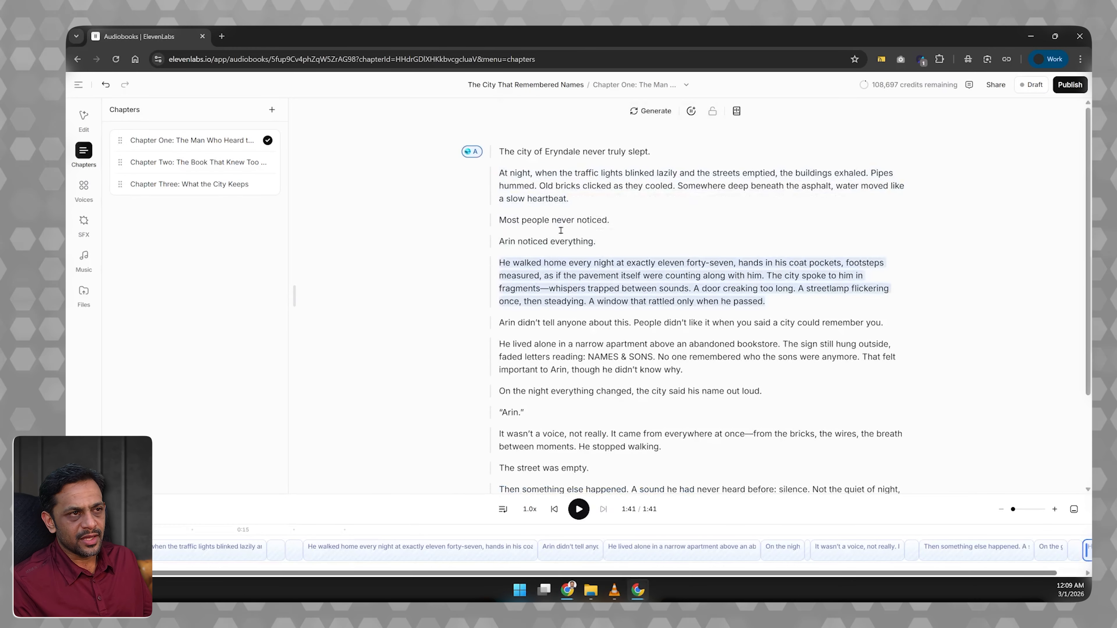
pyautogui.hotkey('ctrl', 'End')
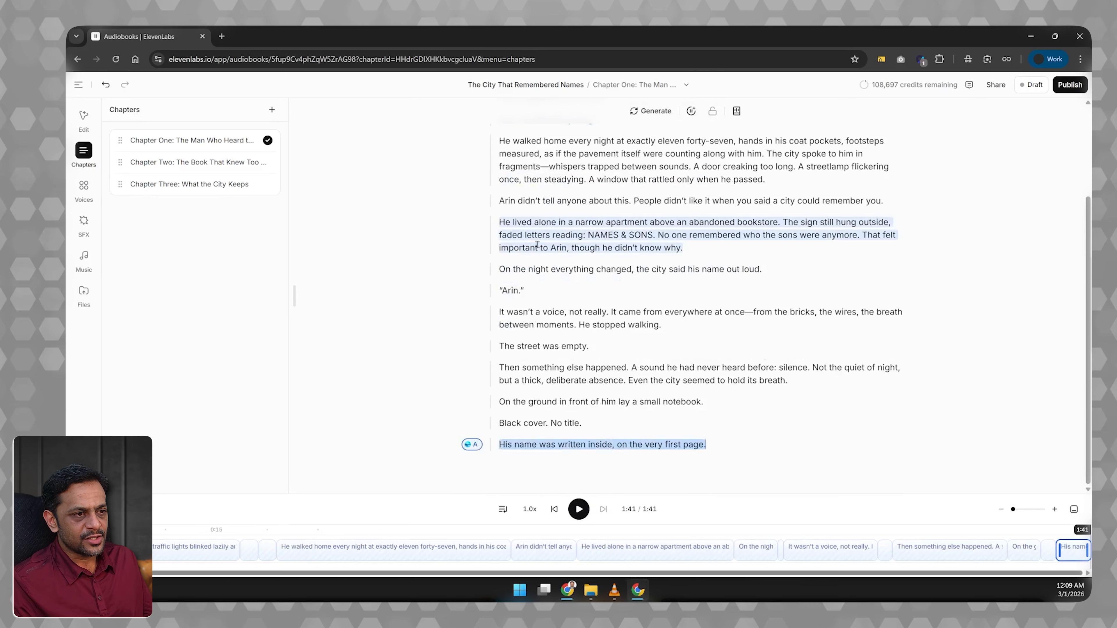
# Add the story text to Chapter Two and Chapter Three, and open both chapters to check them.
pyautogui.click(225, 164)
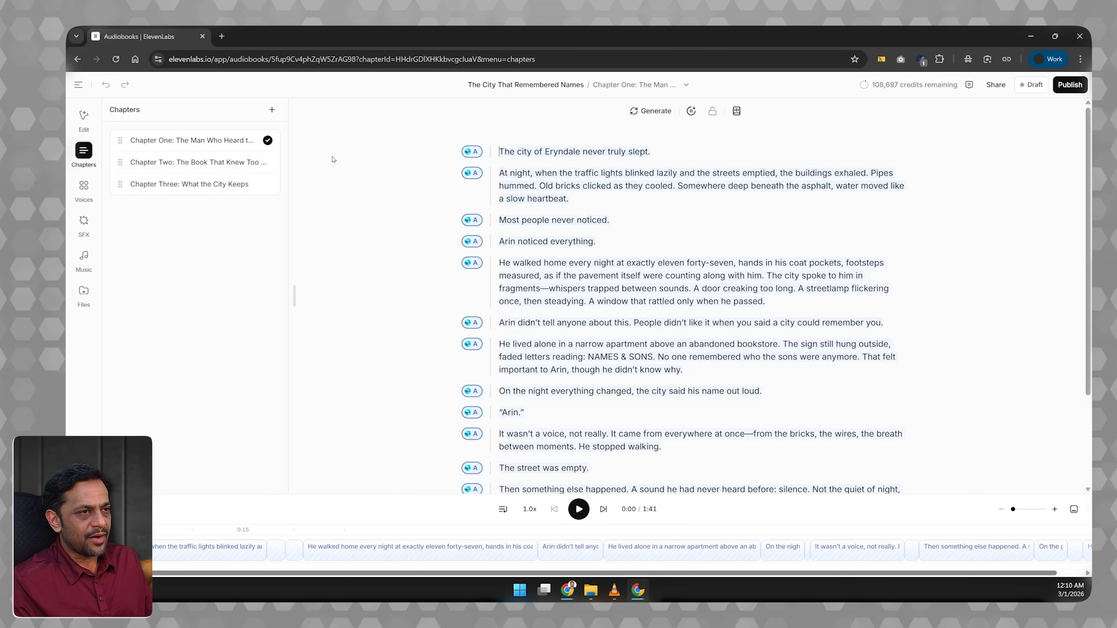
pyautogui.click(189, 184)
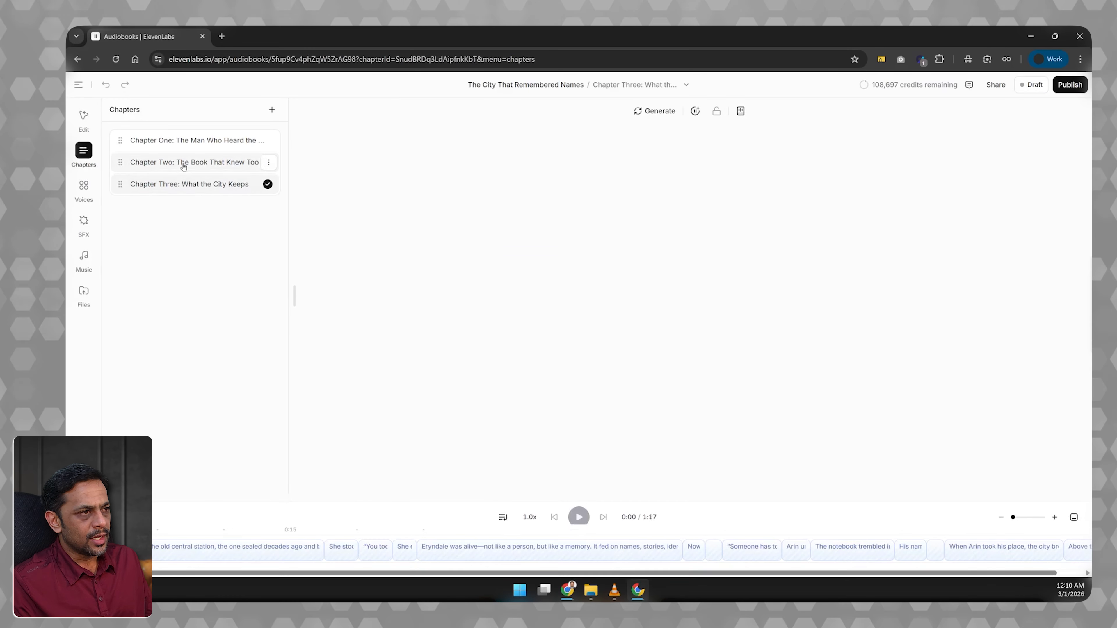
pyautogui.click(183, 163)
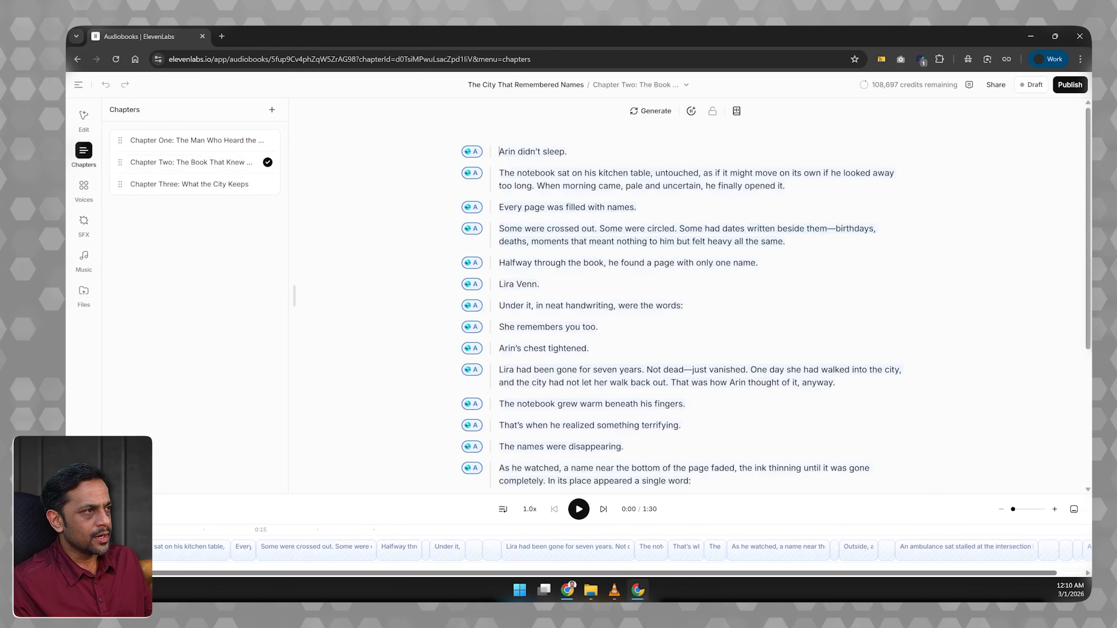
# Examine Chapter Two's speech settings, text type options and AI tools, as well as the chapter list and the available voices.
pyautogui.click(84, 117)
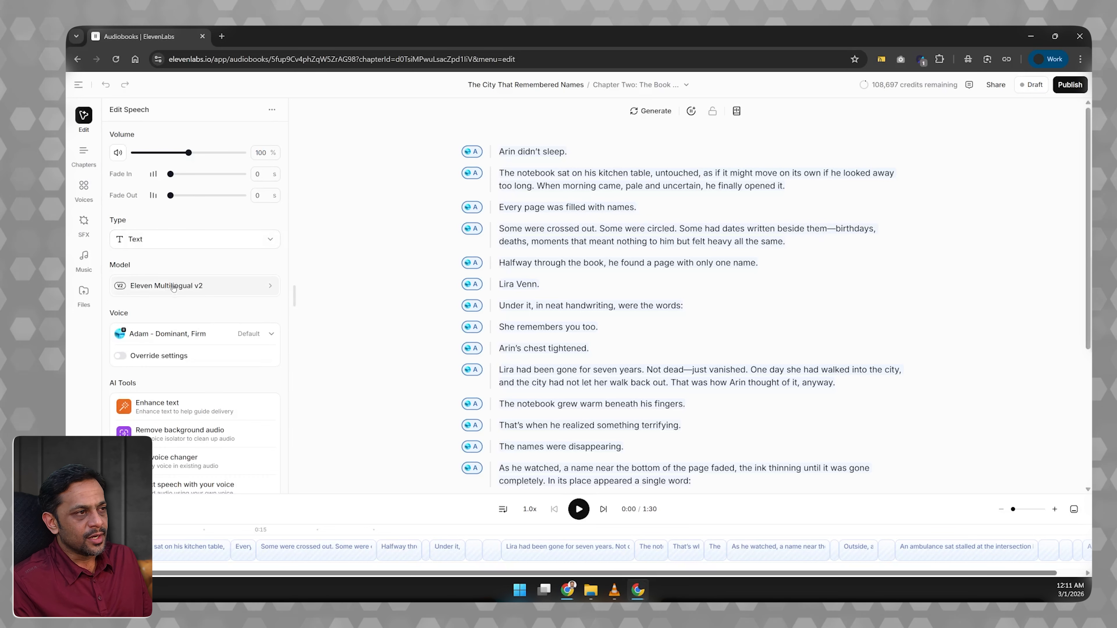
pyautogui.click(156, 238)
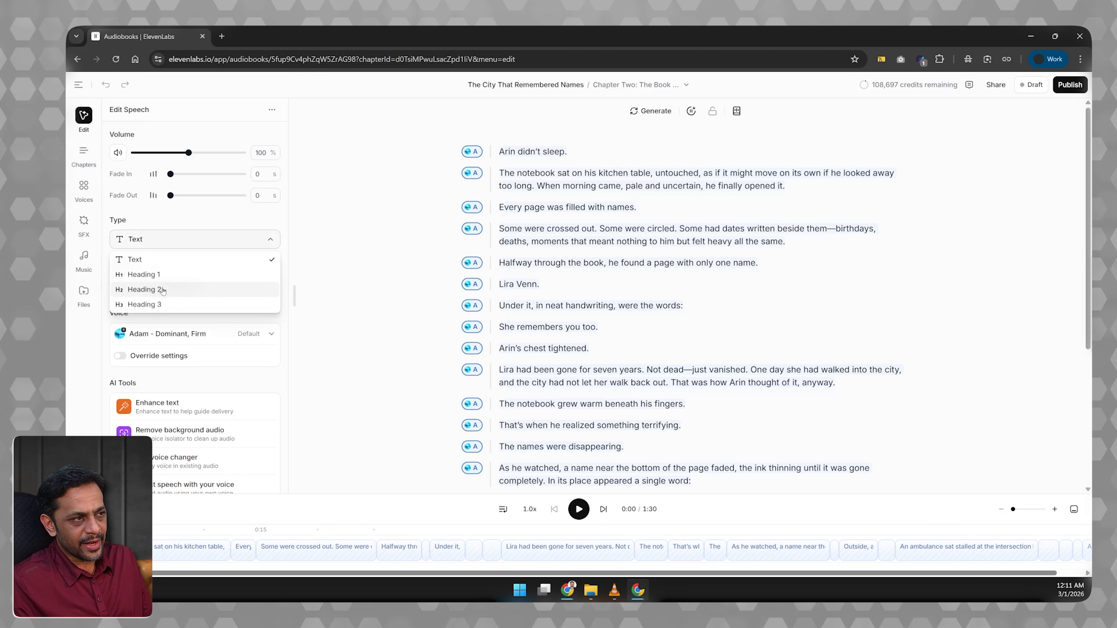
pyautogui.click(322, 266)
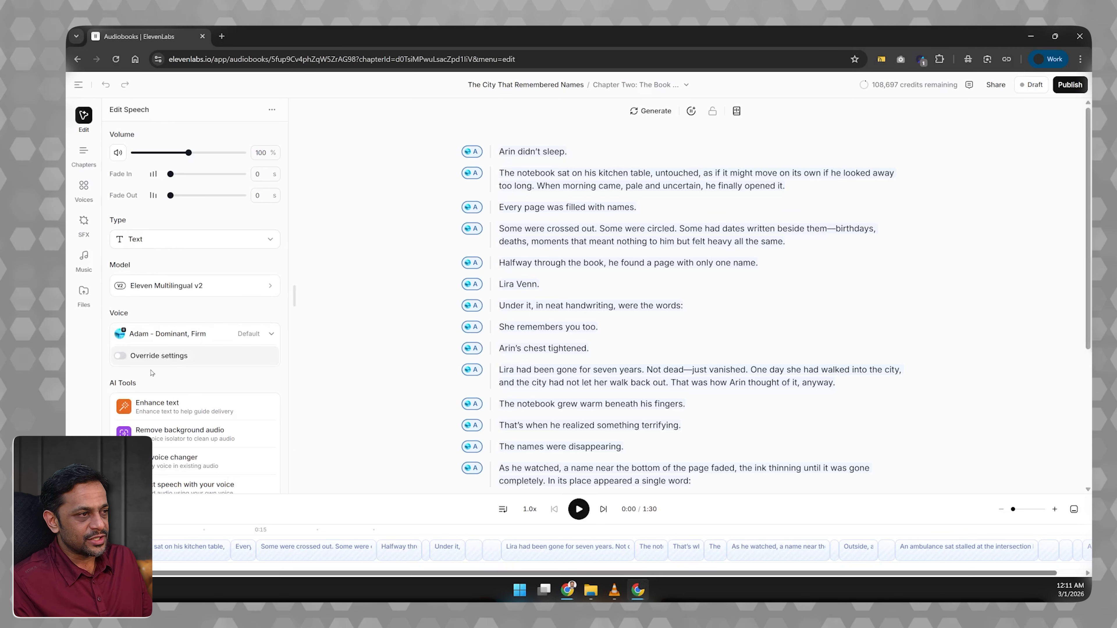
pyautogui.scroll(-1, 263, 365)
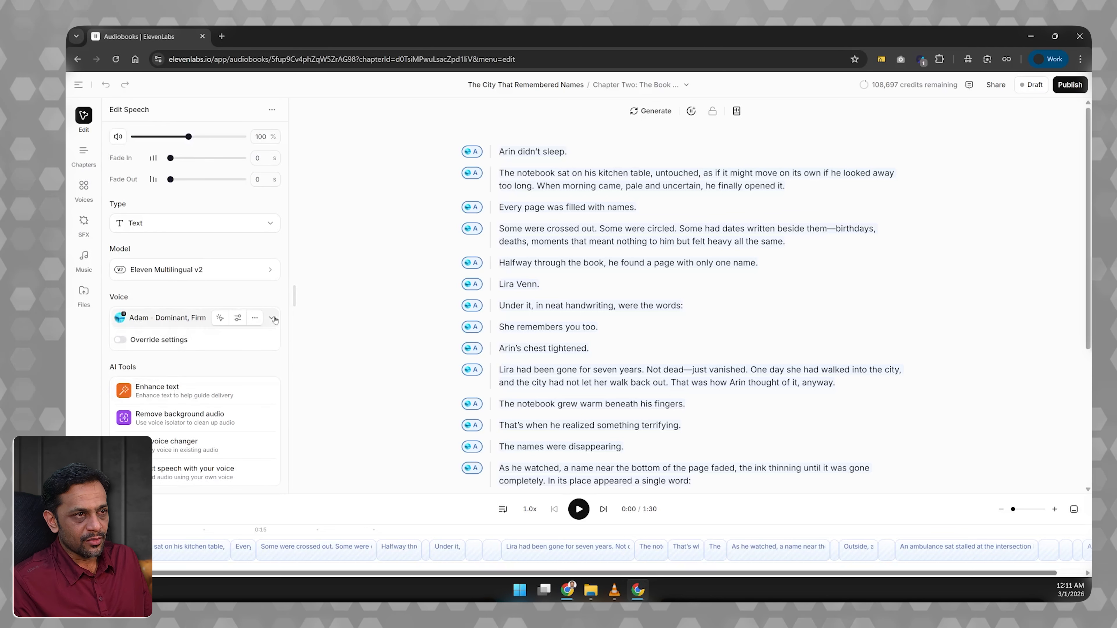
pyautogui.click(84, 152)
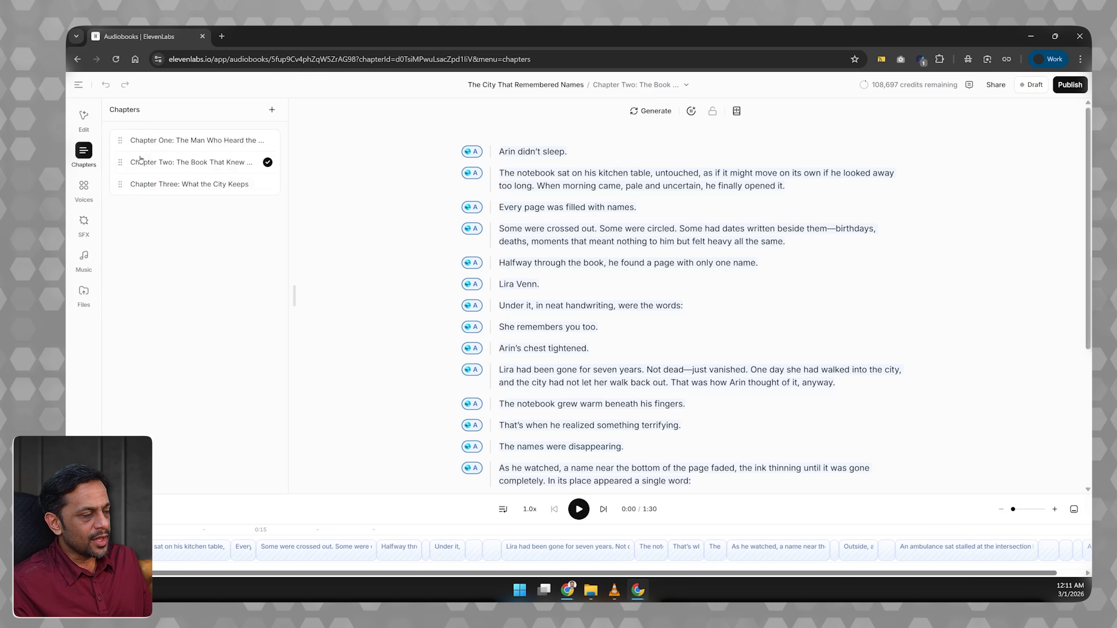
pyautogui.click(85, 187)
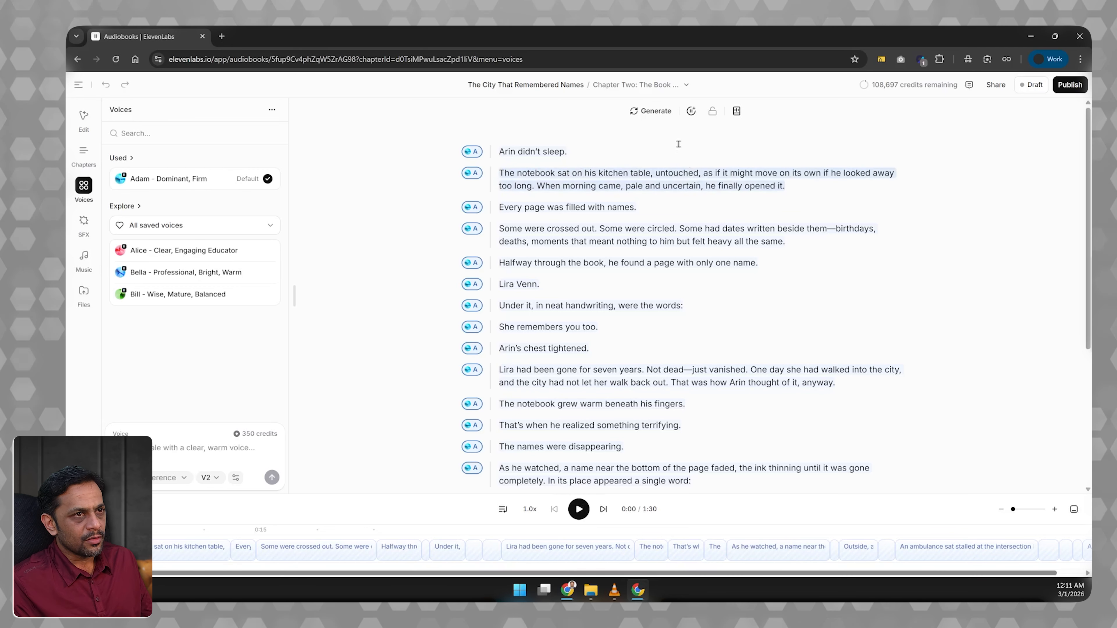
# Switch to Chapter One and generate and play its narration with the default voice, dismissing the live caption overlay.
pyautogui.click(653, 84)
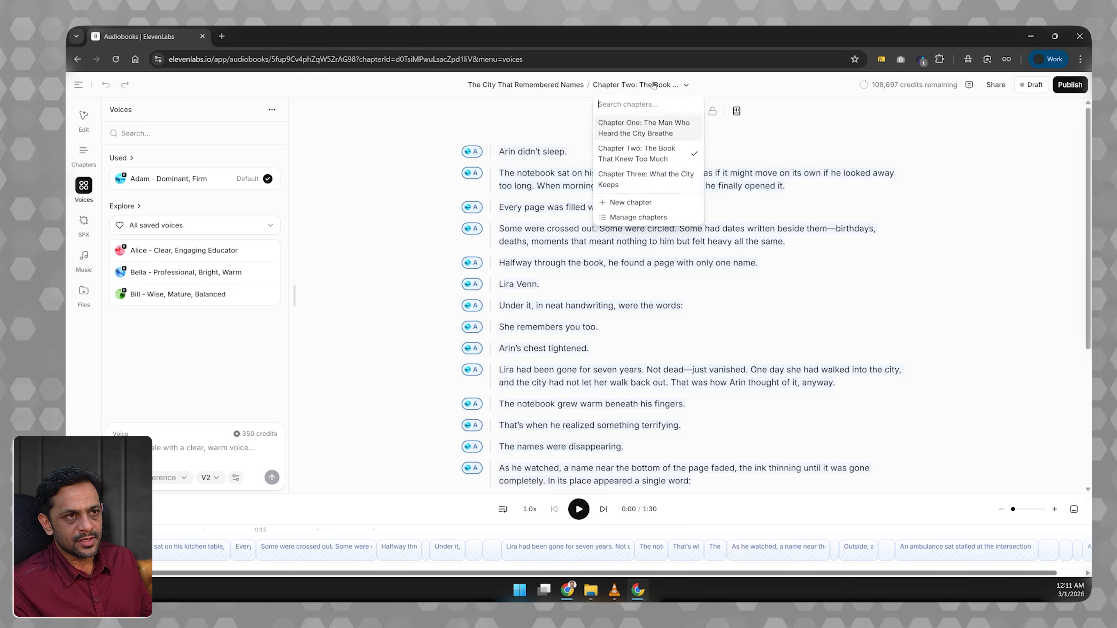
pyautogui.click(644, 130)
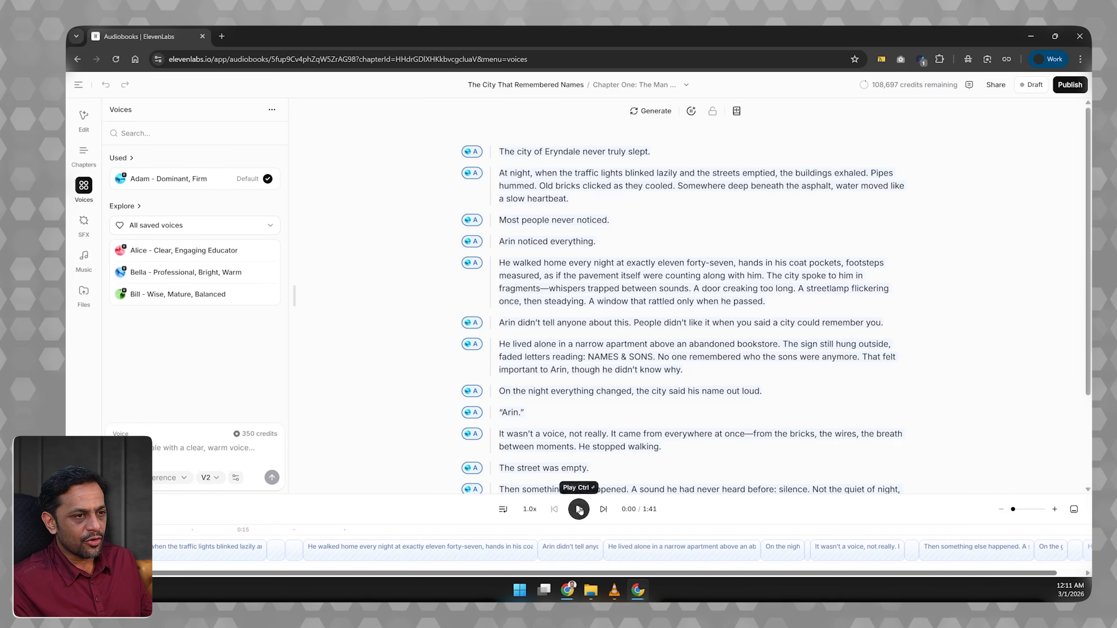
pyautogui.click(578, 509)
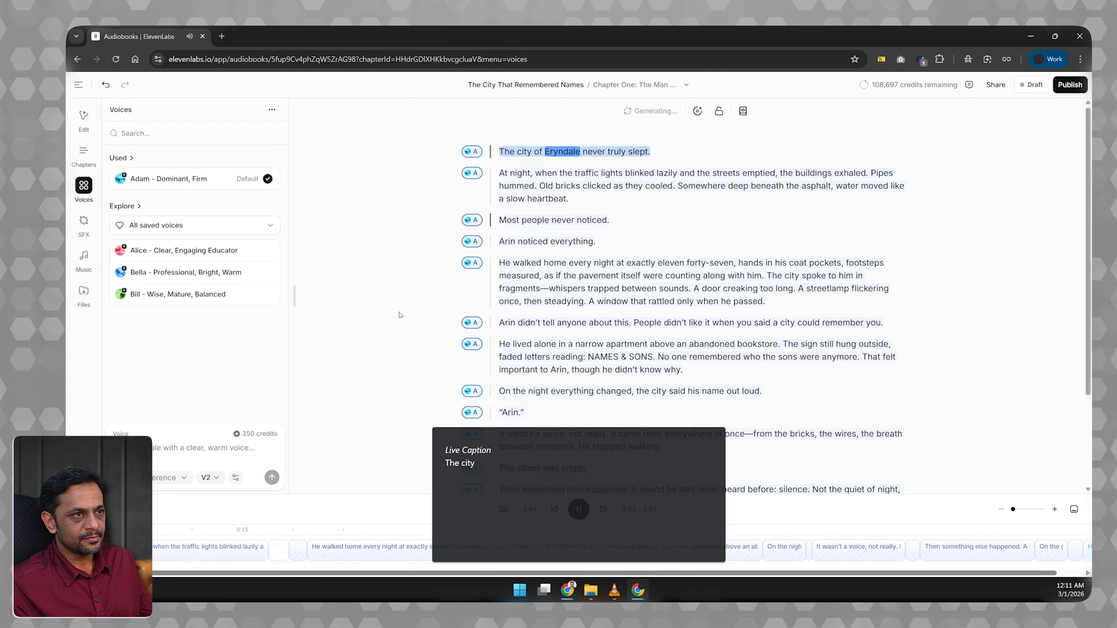
pyautogui.click(716, 436)
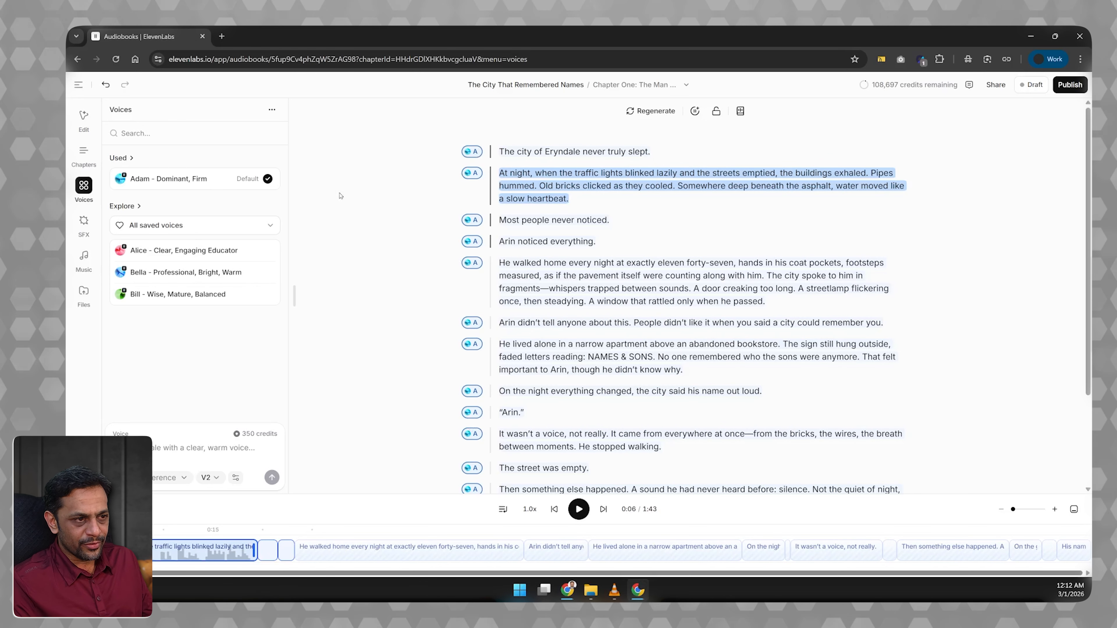
# Hide the voice orbs beside the text and play Chapter One's narration from its second paragraph, pausing at "Arin noticed everything.".
pyautogui.click(272, 110)
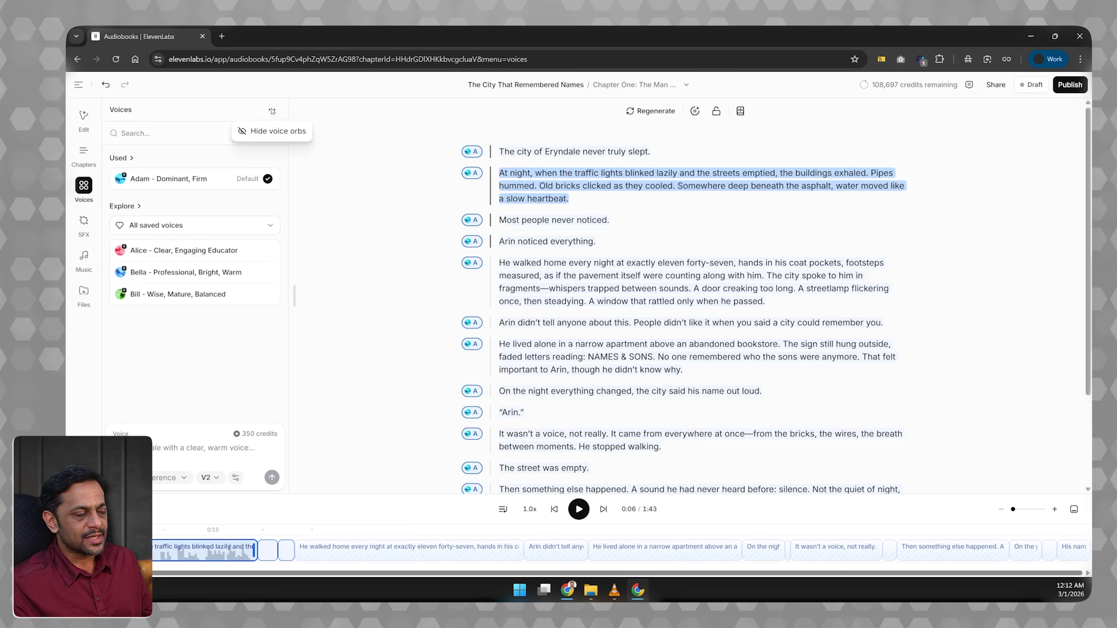
pyautogui.click(270, 132)
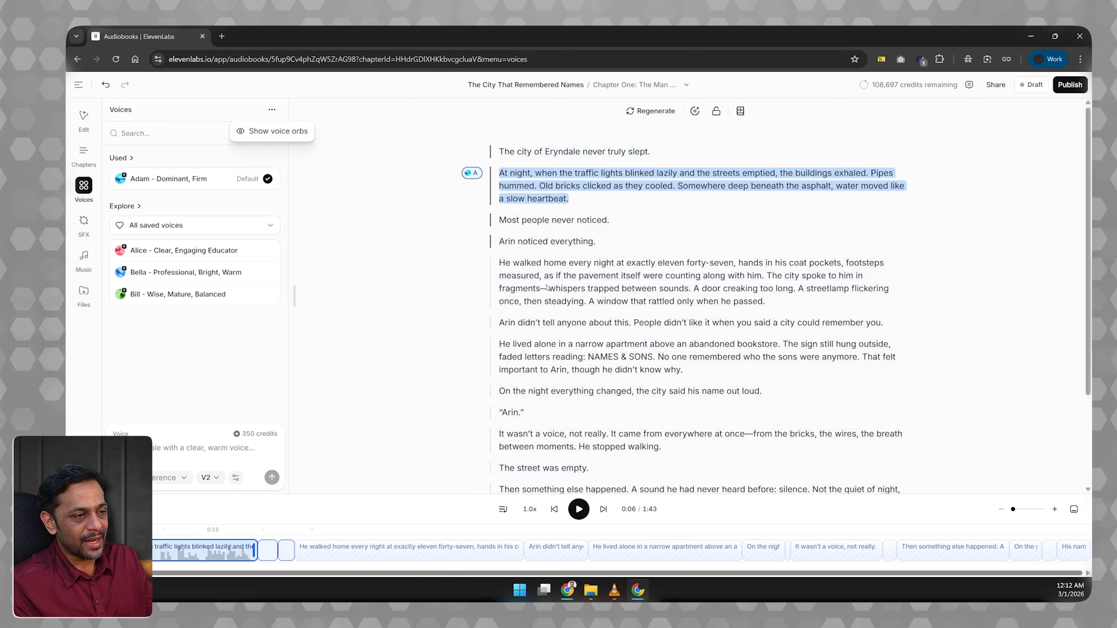
pyautogui.press('space')
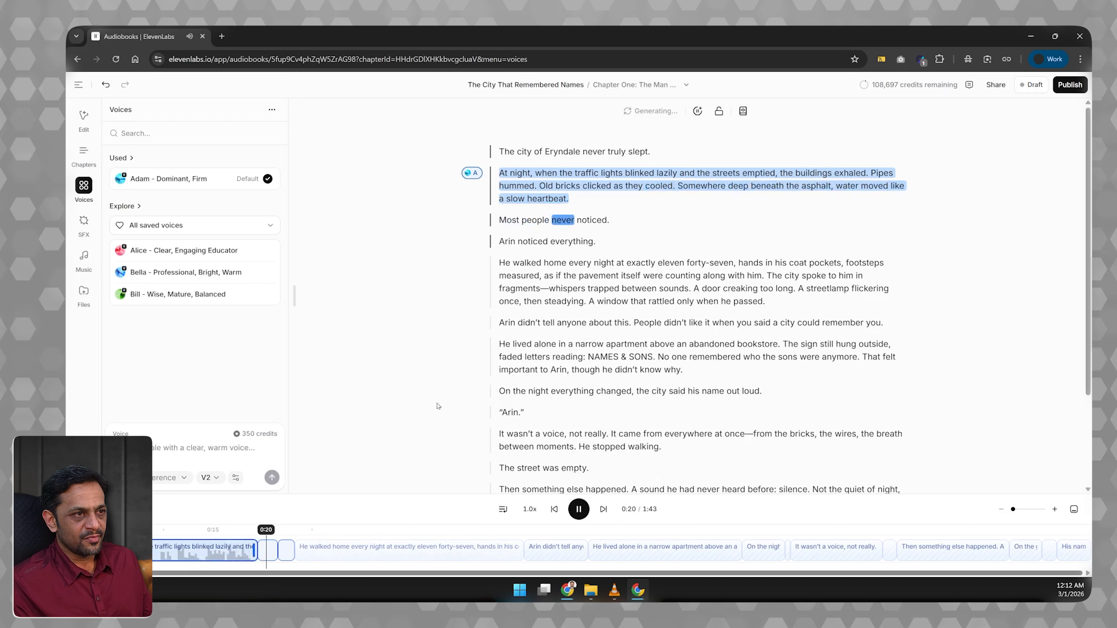
pyautogui.click(579, 509)
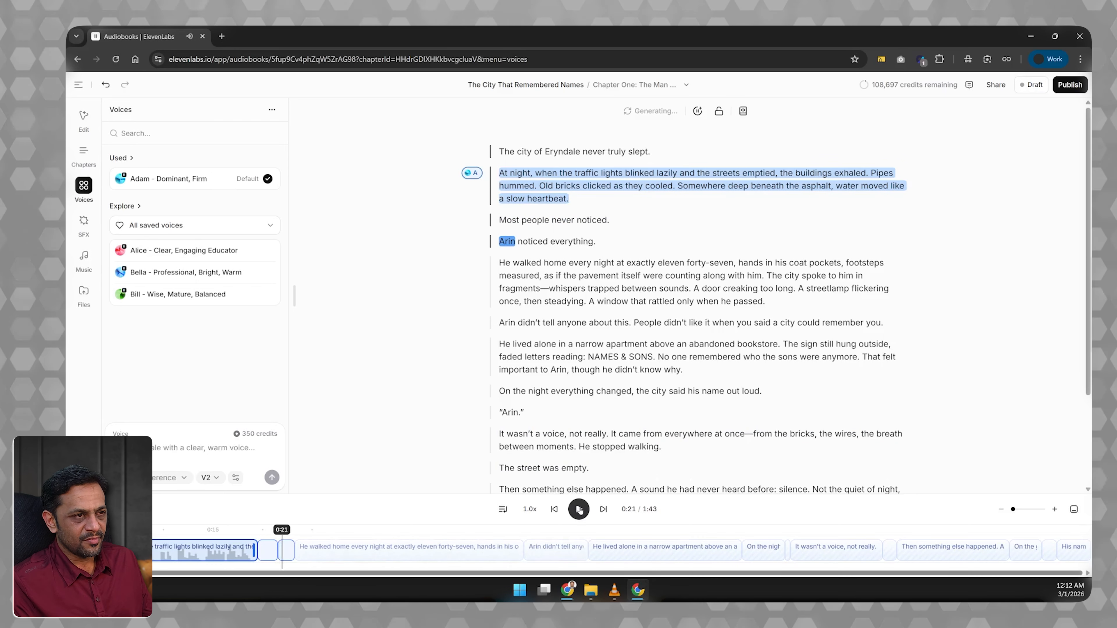
# Play Chapter One's narration onward from "Arin noticed everything.", pause it in the following paragraph, and show the voice orbs beside the text again.
pyautogui.press('space')
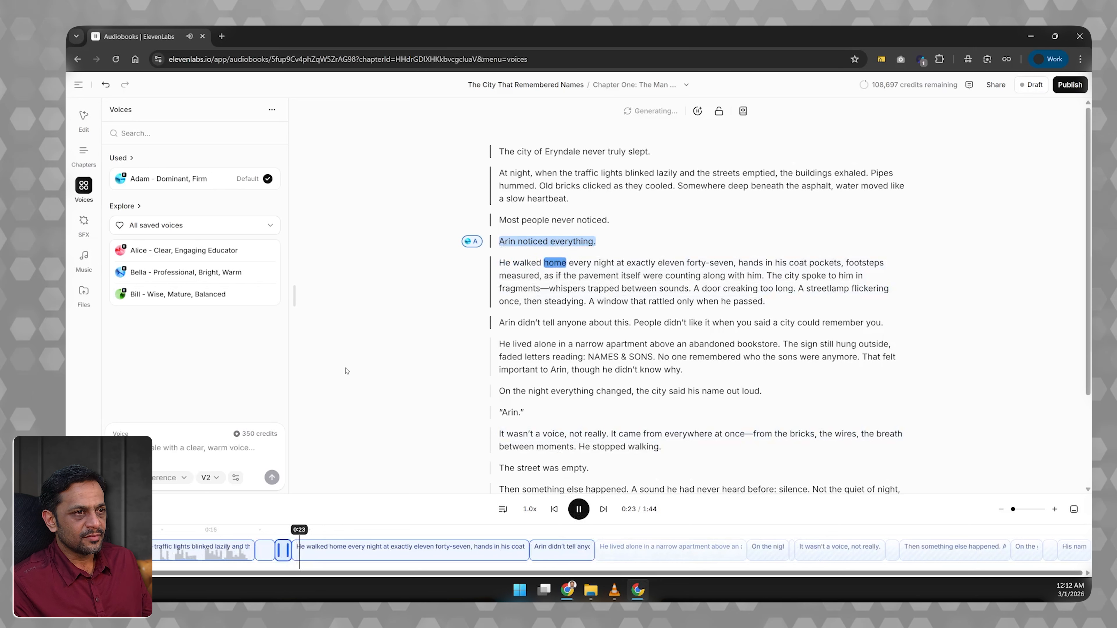
pyautogui.click(578, 509)
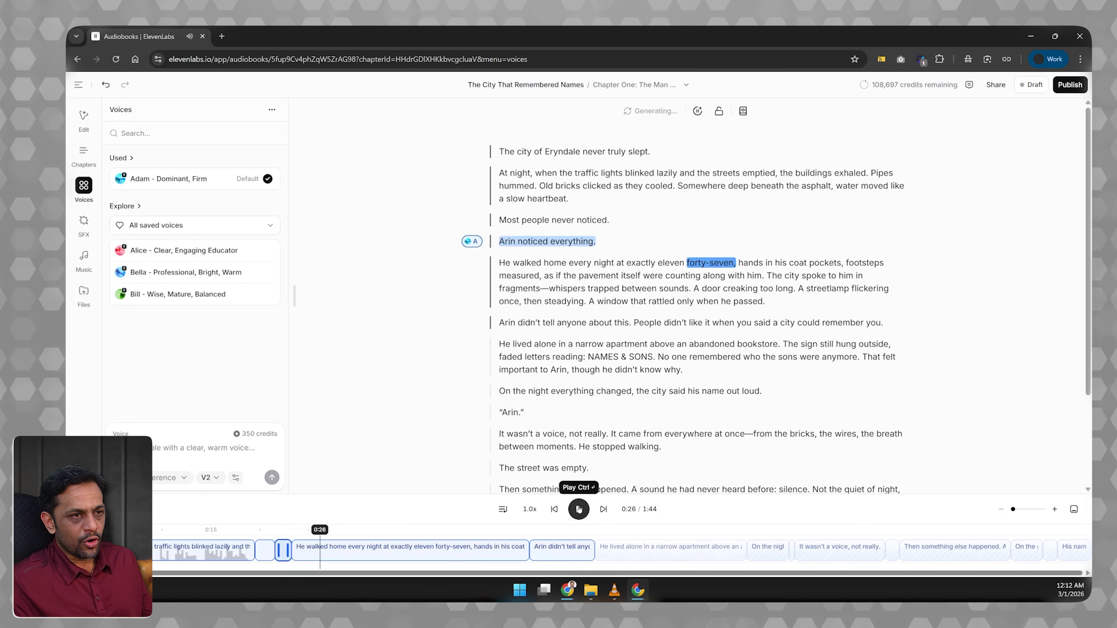
pyautogui.click(359, 555)
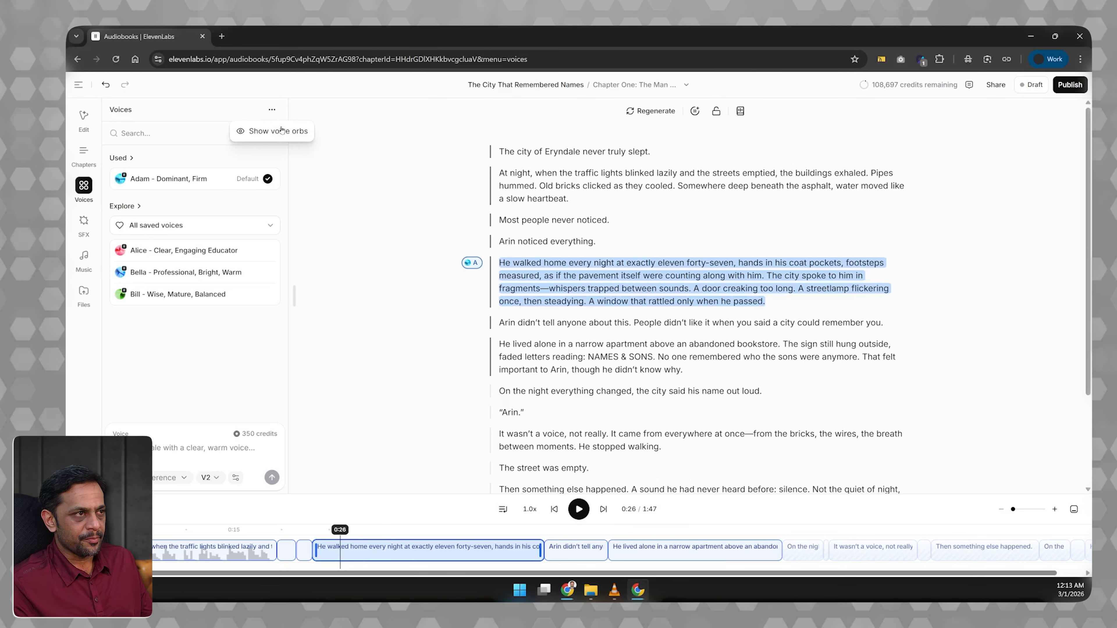
pyautogui.click(278, 131)
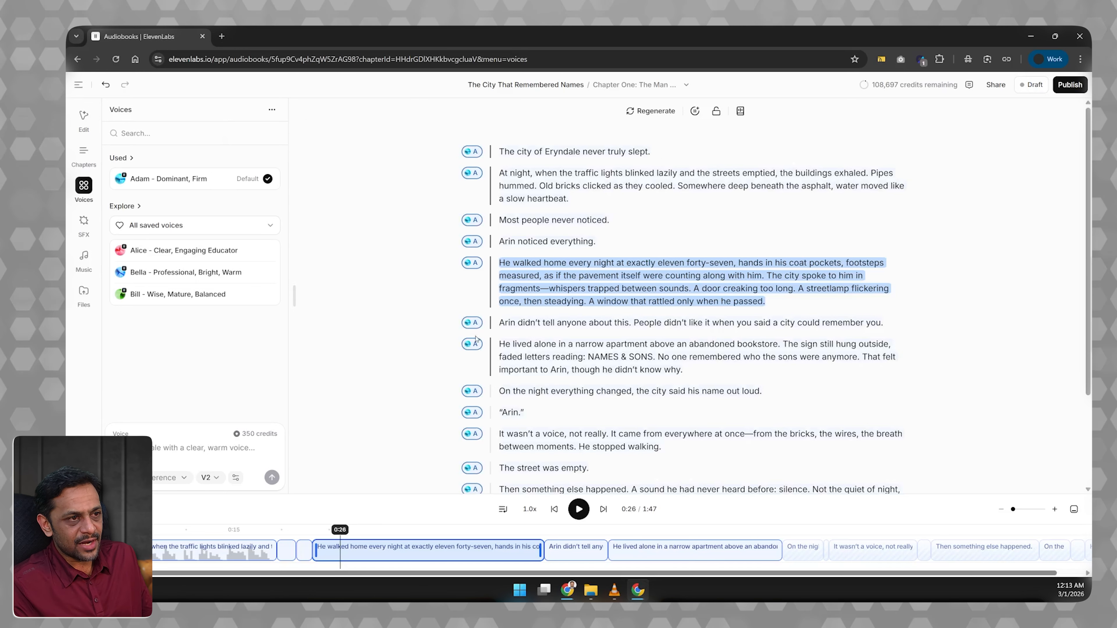
# Assign the Alice voice to the paragraphs starting "He lived alone in a narrow apartment" and "Then something else happened".
pyautogui.scroll(-3, 476, 340)
pyautogui.click(512, 241)
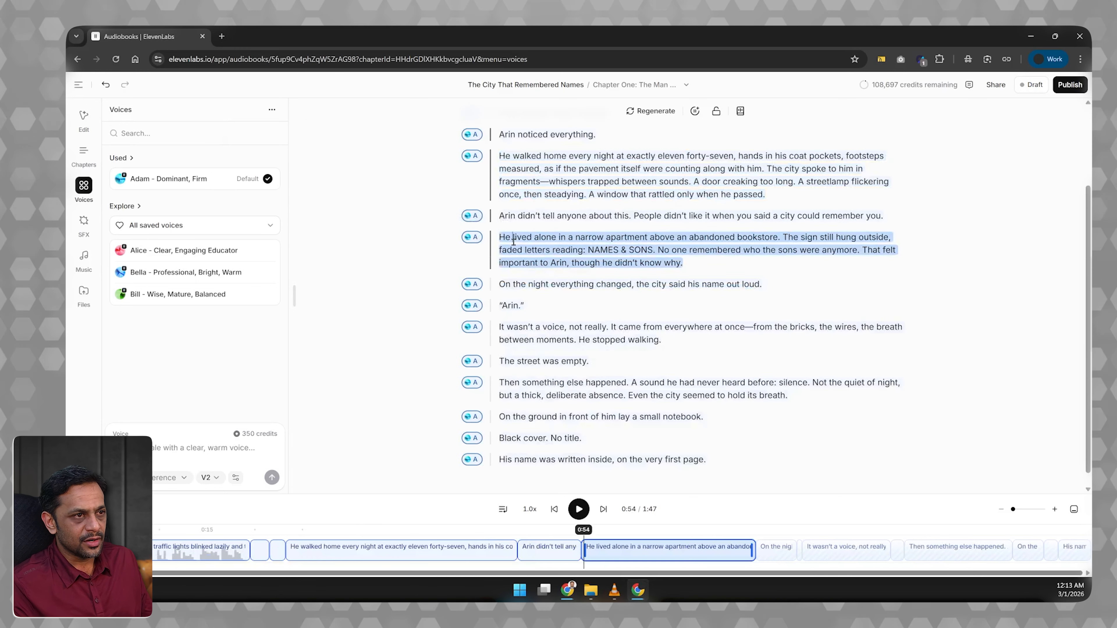
pyautogui.click(169, 251)
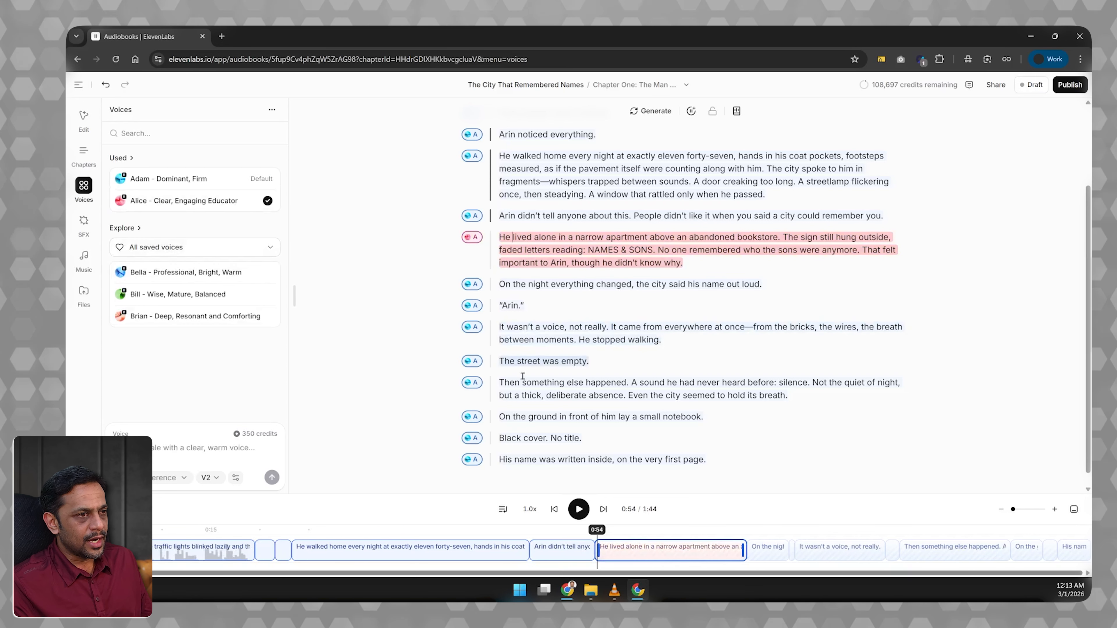
pyautogui.click(524, 389)
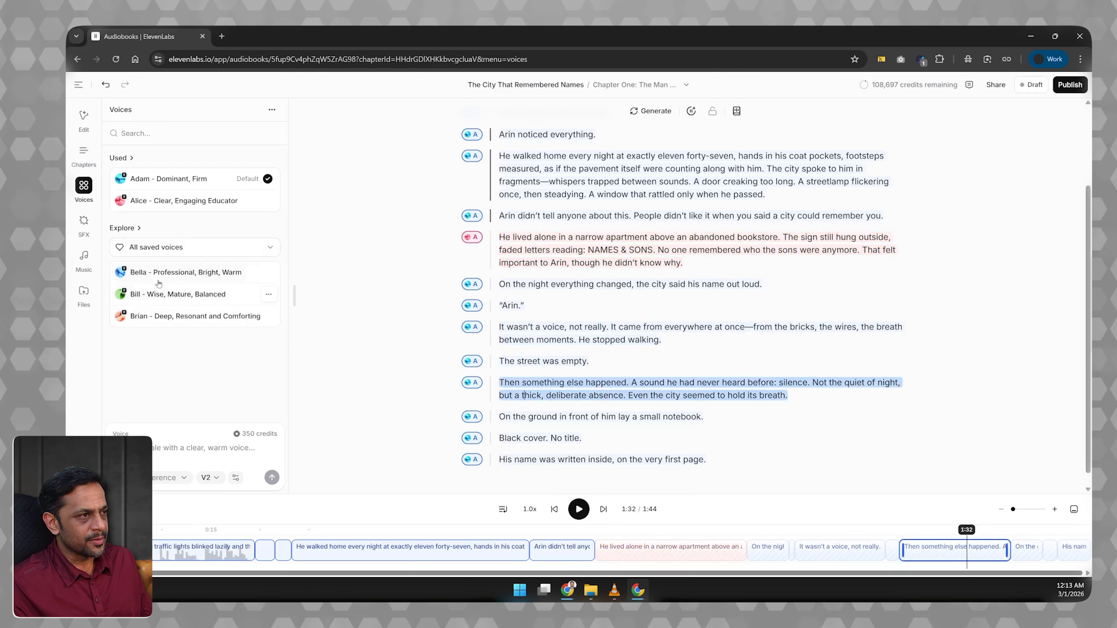
pyautogui.click(150, 202)
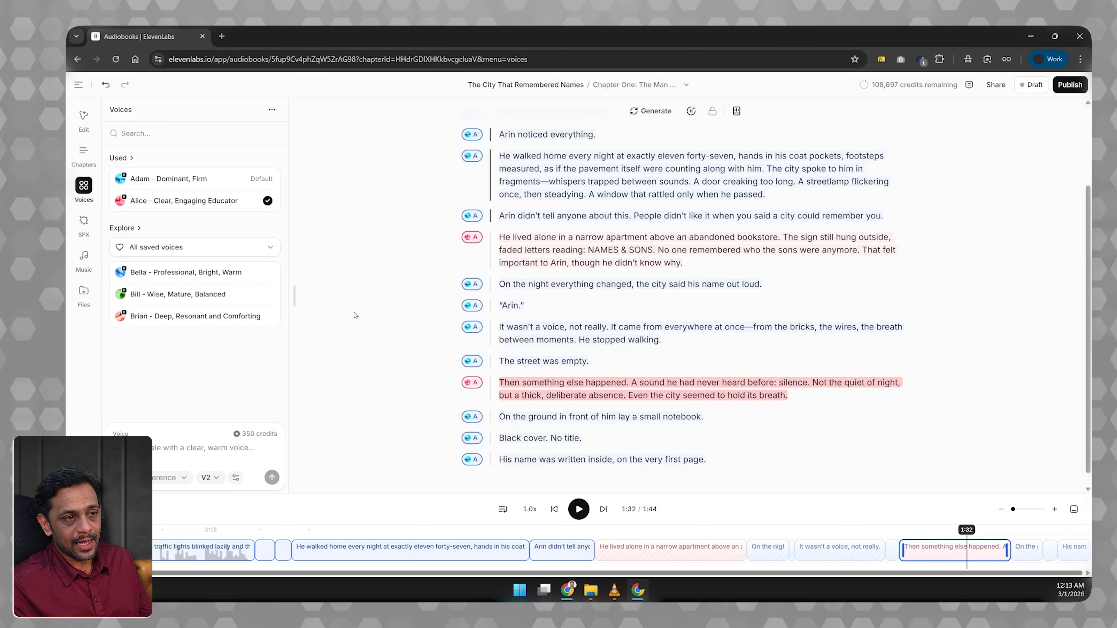
# Select all clips that use the Alice voice and change them to Bella - Professional, Bright, Warm.
pyautogui.moveTo(218, 205)
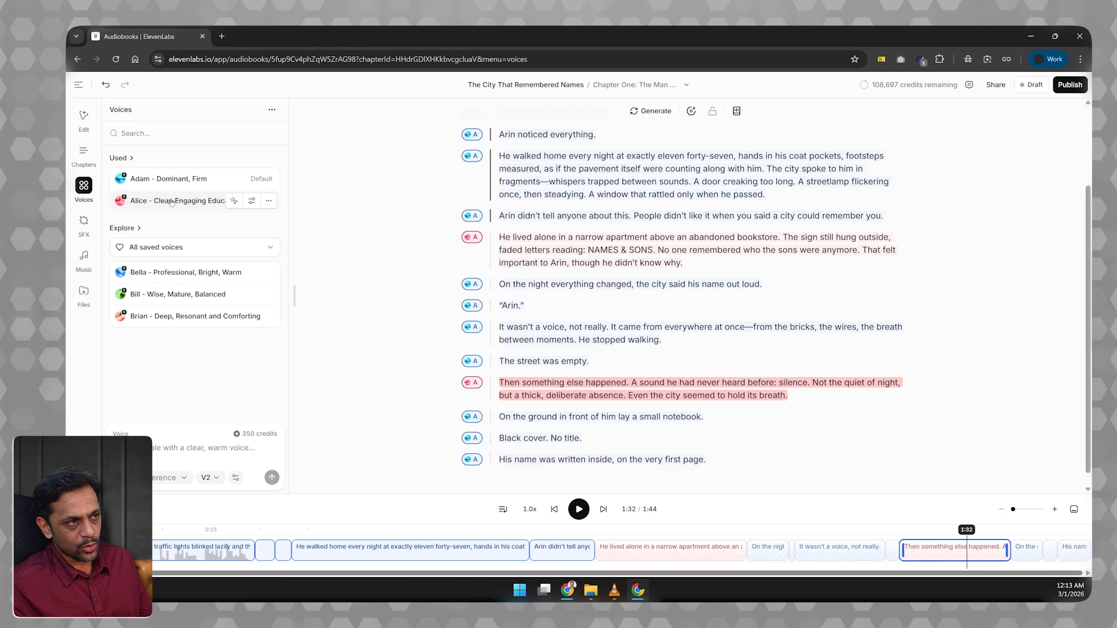
pyautogui.click(233, 201)
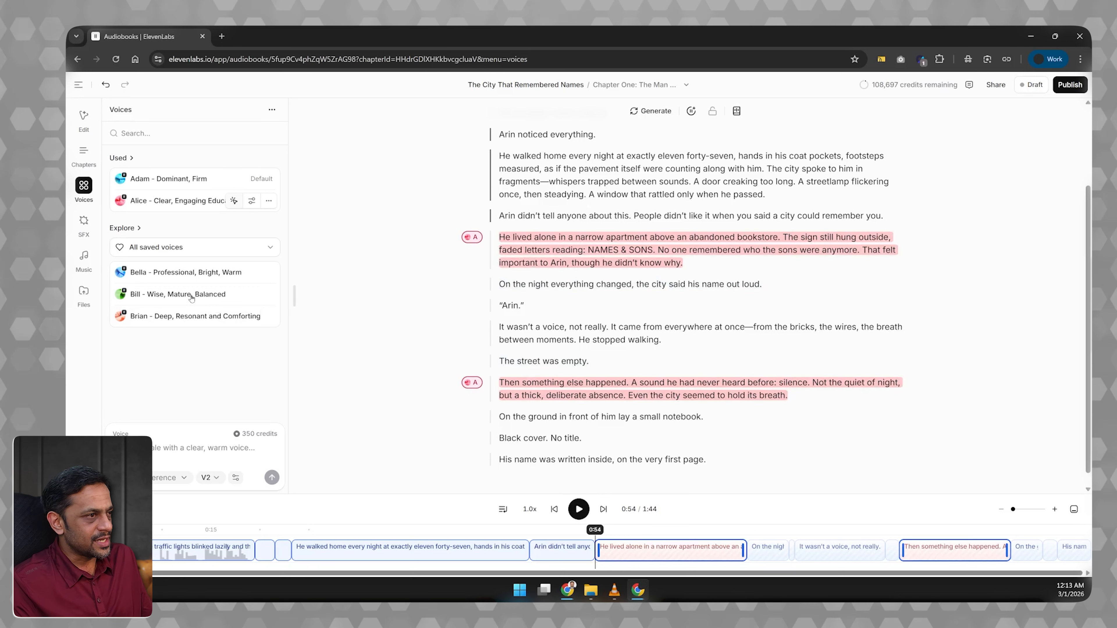
pyautogui.click(154, 273)
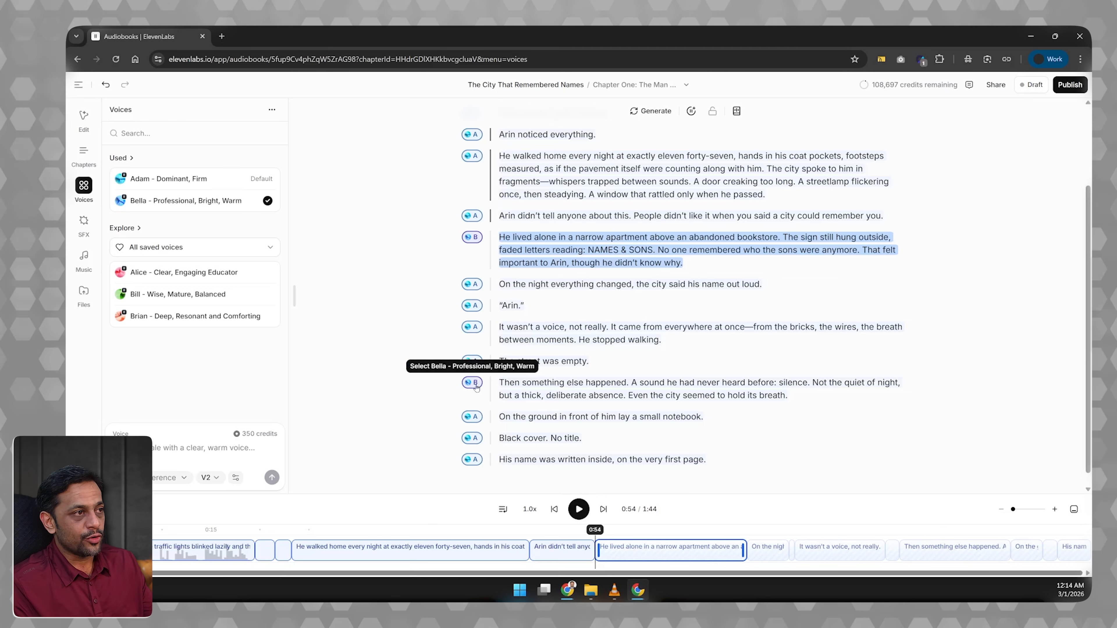
# Select all clips that use the default Adam voice and change them to Brian - Deep, Resonant and Comforting.
pyautogui.moveTo(233, 180)
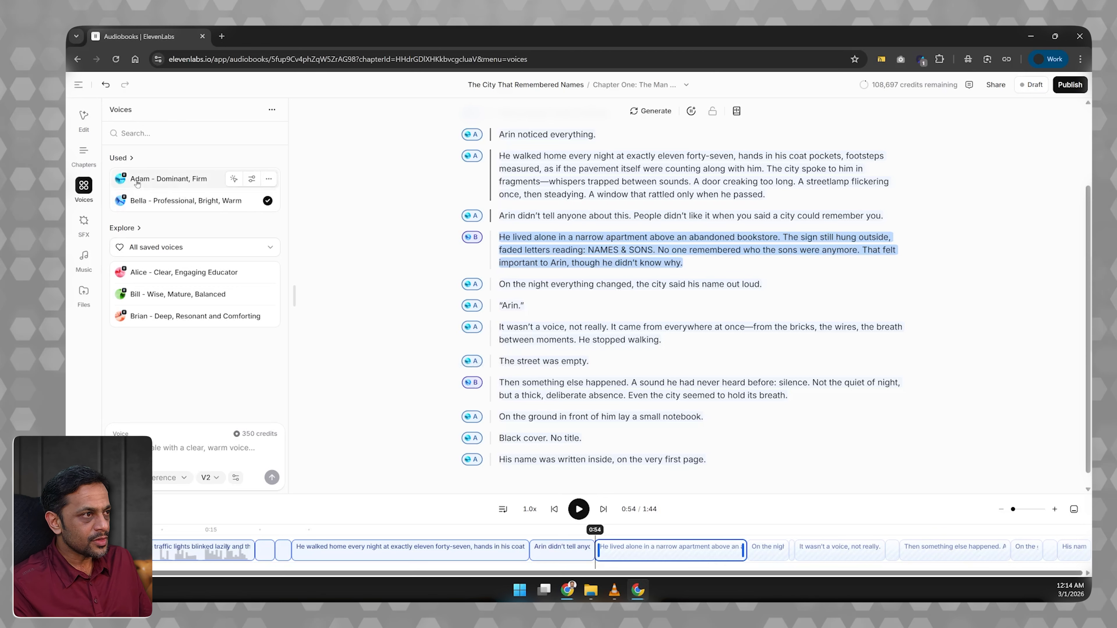
pyautogui.click(233, 180)
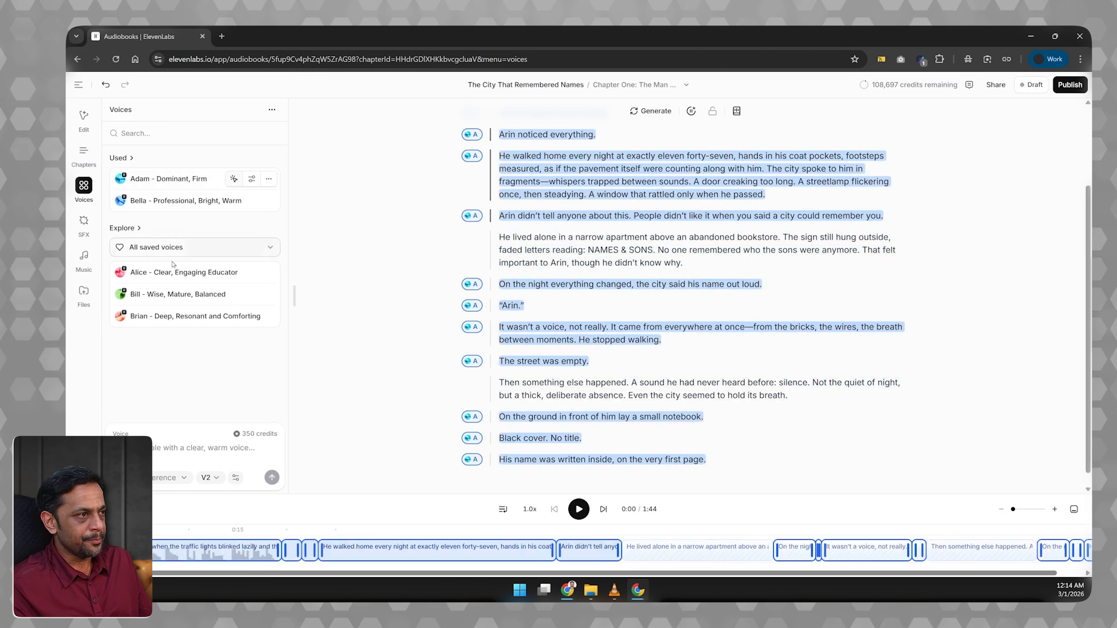
pyautogui.click(138, 316)
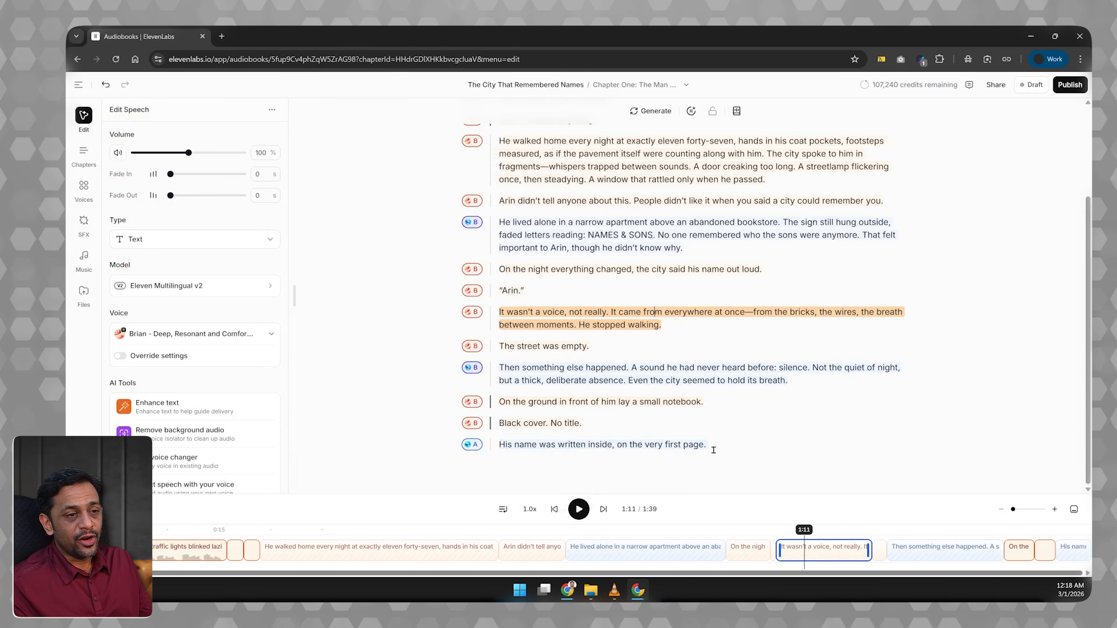
# Insert a 3-second pause after the chapter's last sentence, "on the very first page.", and generate and play that sentence.
pyautogui.click(714, 449)
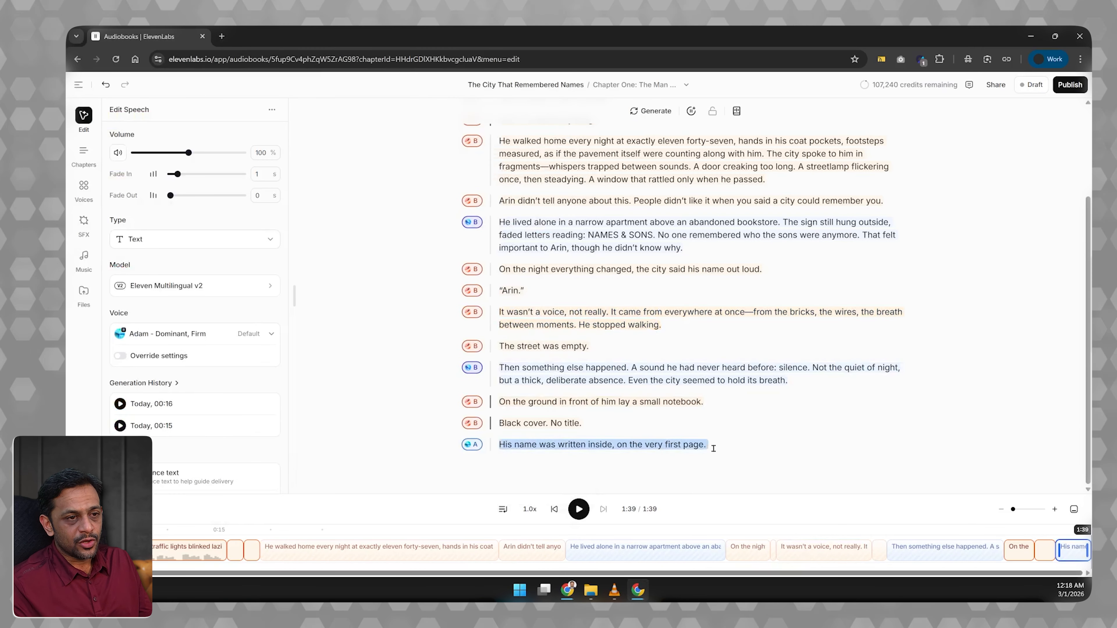
pyautogui.rightClick(714, 452)
pyautogui.click(727, 467)
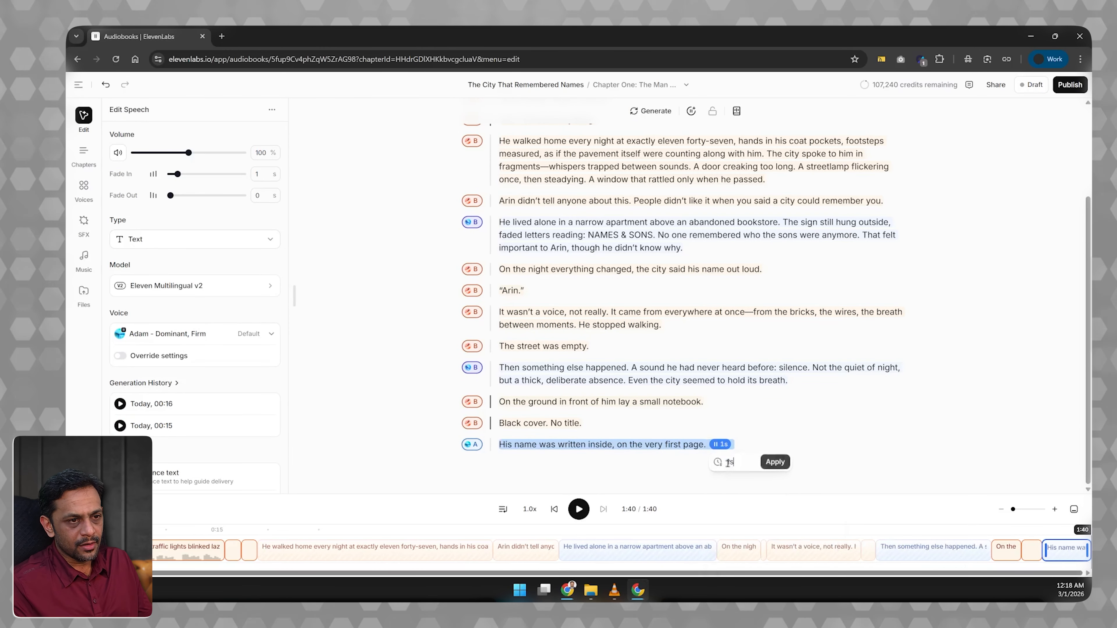
pyautogui.press('BackSpace')
pyautogui.press('BackSpace')
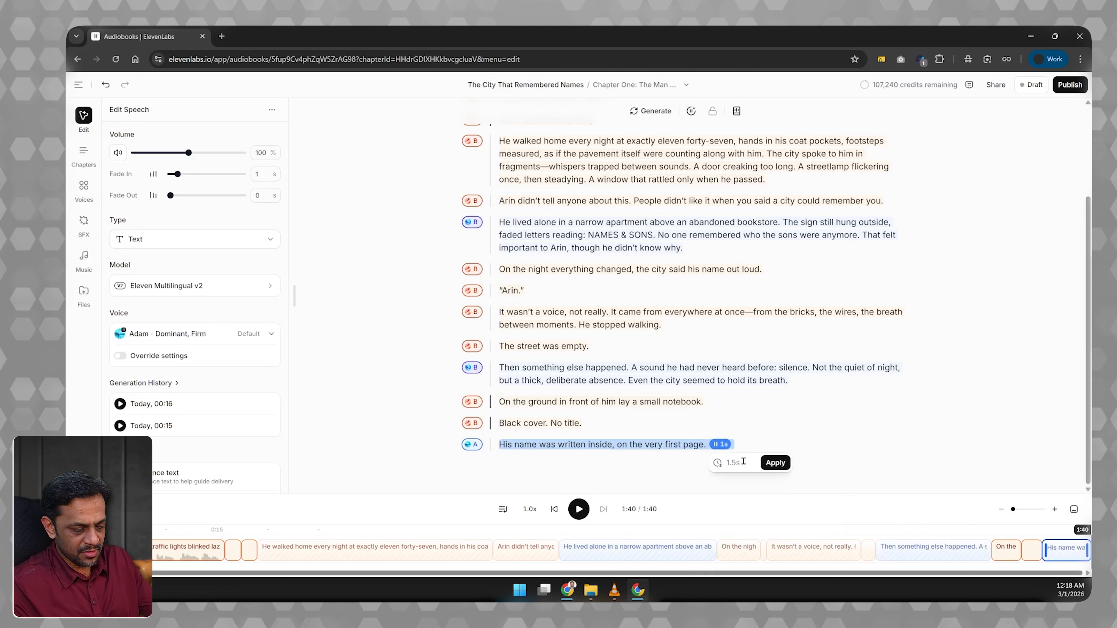
pyautogui.write('3s')
pyautogui.click(774, 463)
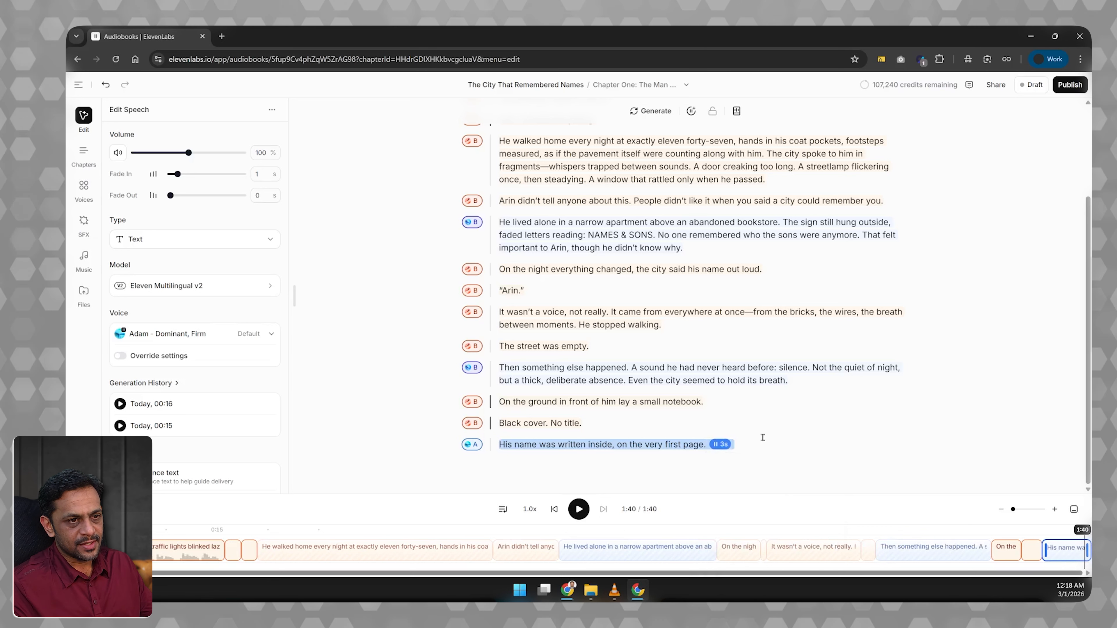
pyautogui.click(578, 440)
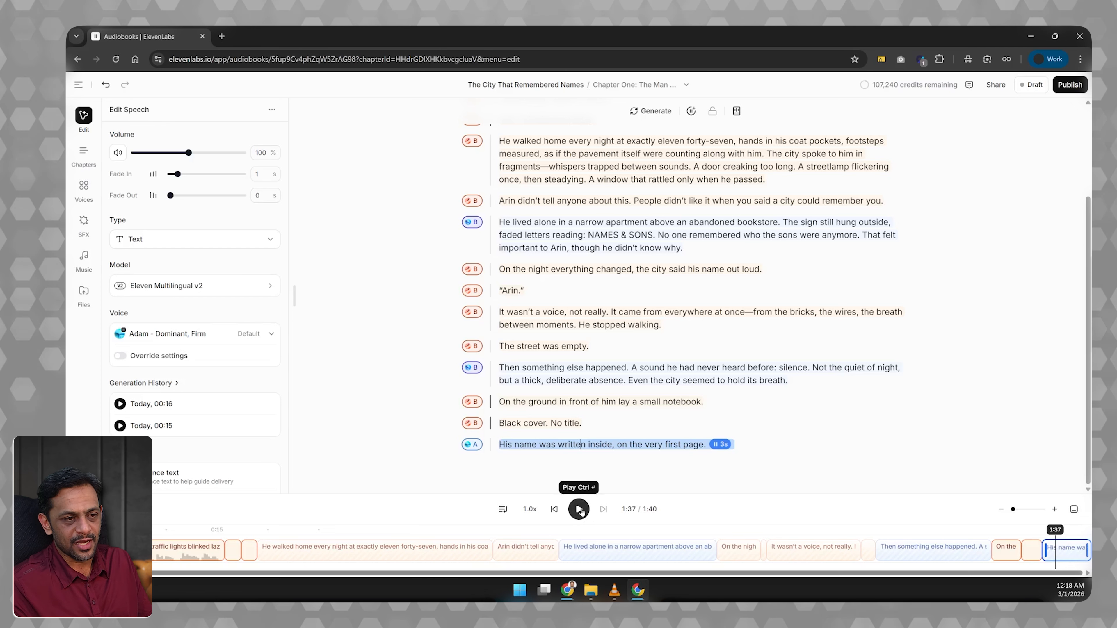
pyautogui.click(579, 509)
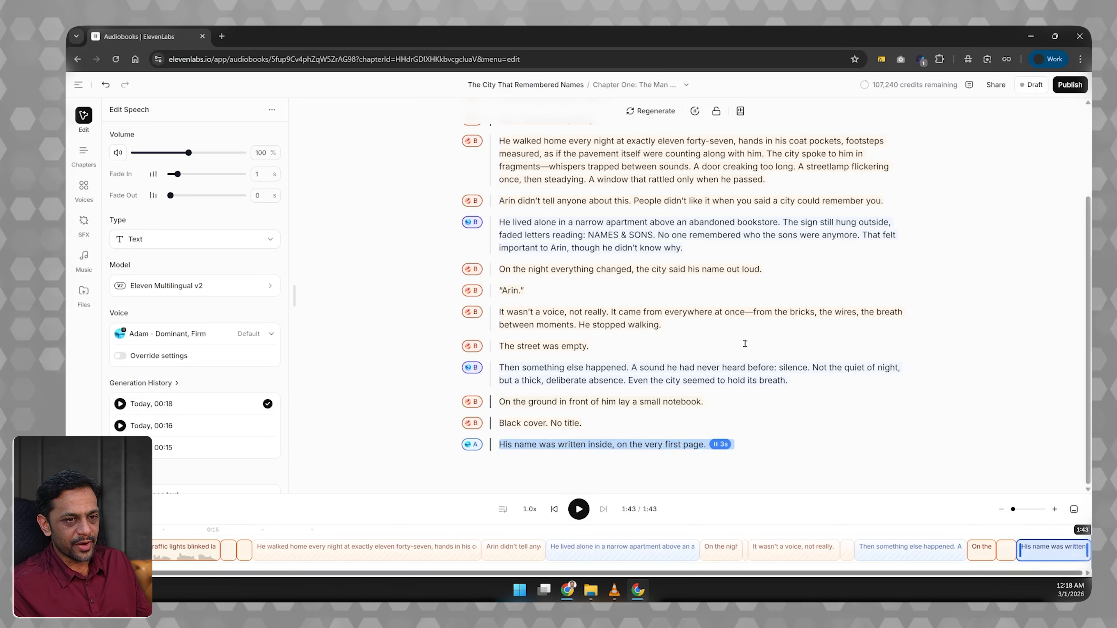
# Play Chapter One's narration from the first clip until the end with clips generated ahead, and enlarge the timeline.
pyautogui.click(657, 86)
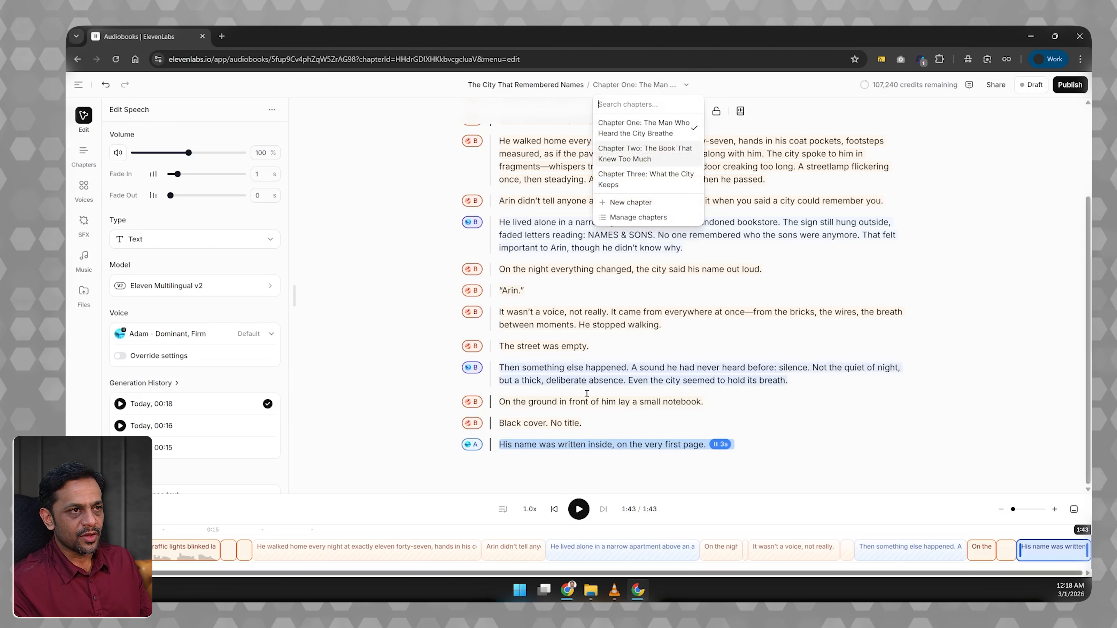
pyautogui.click(501, 511)
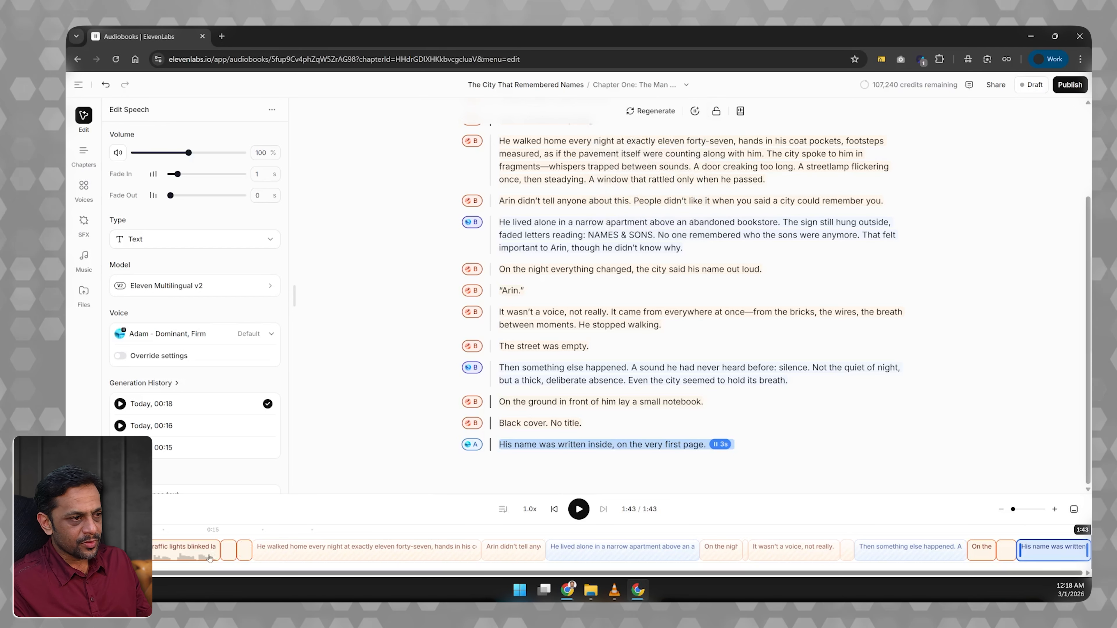
pyautogui.hscroll(-1, 210, 558)
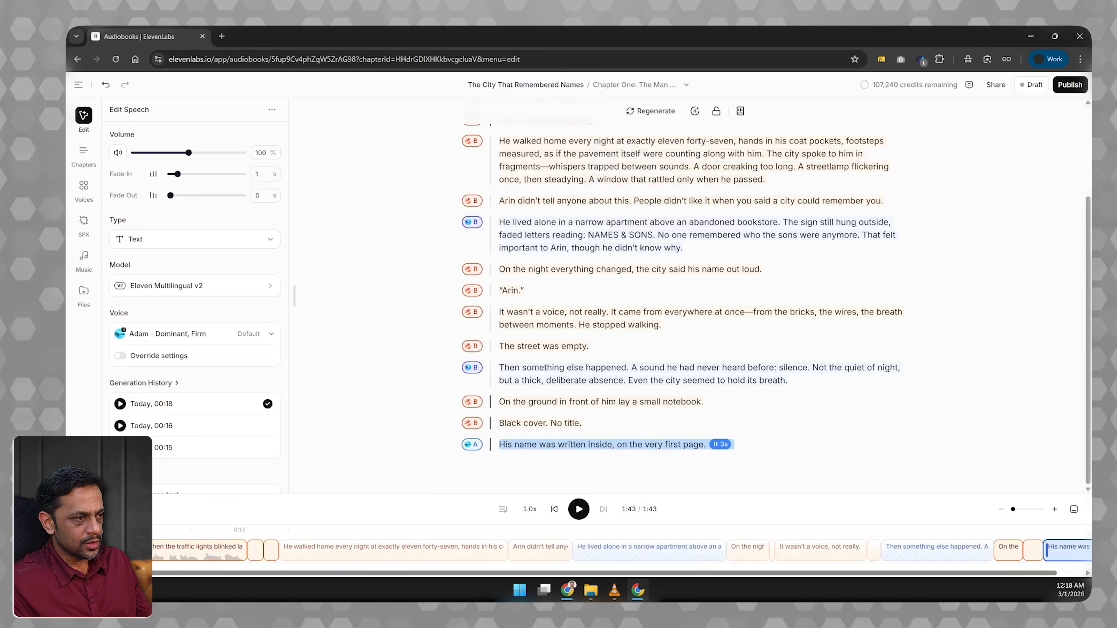
pyautogui.click(107, 548)
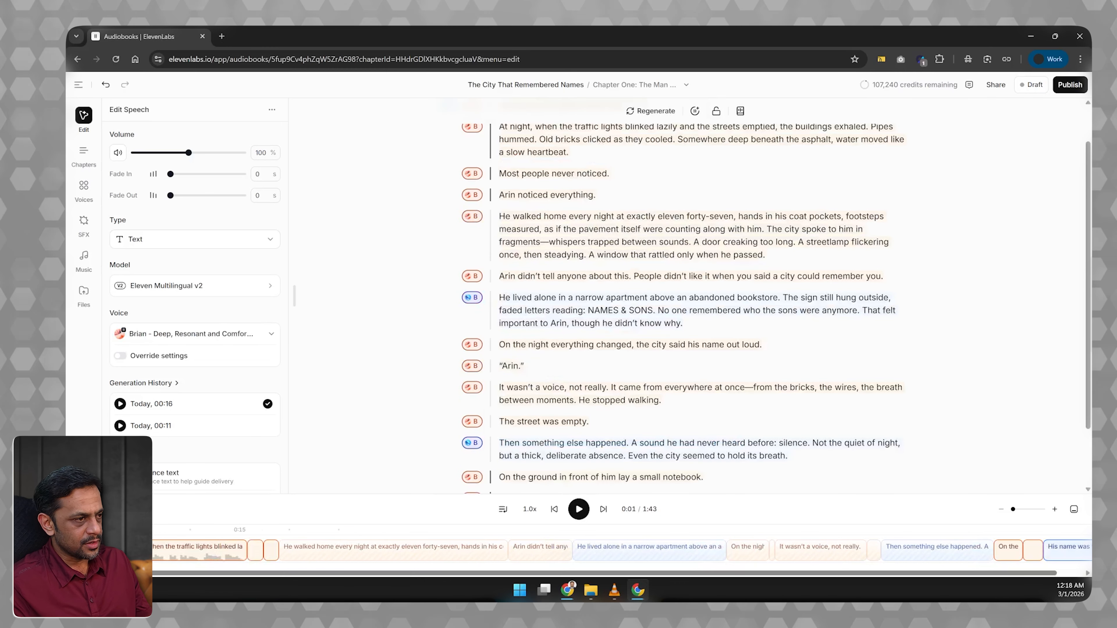
pyautogui.click(503, 513)
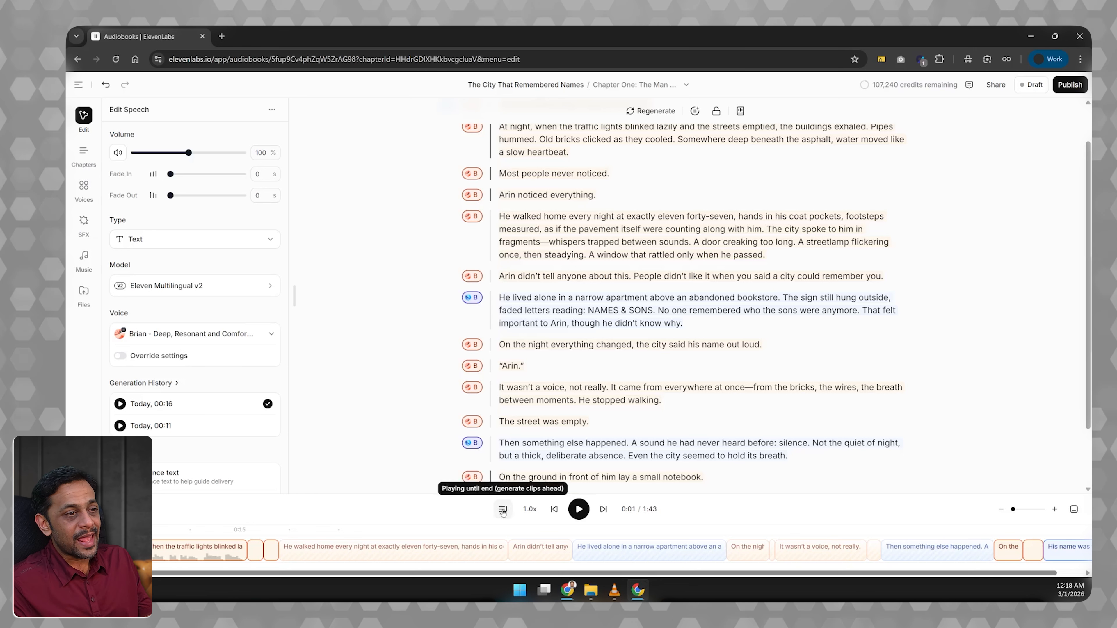
pyautogui.click(579, 509)
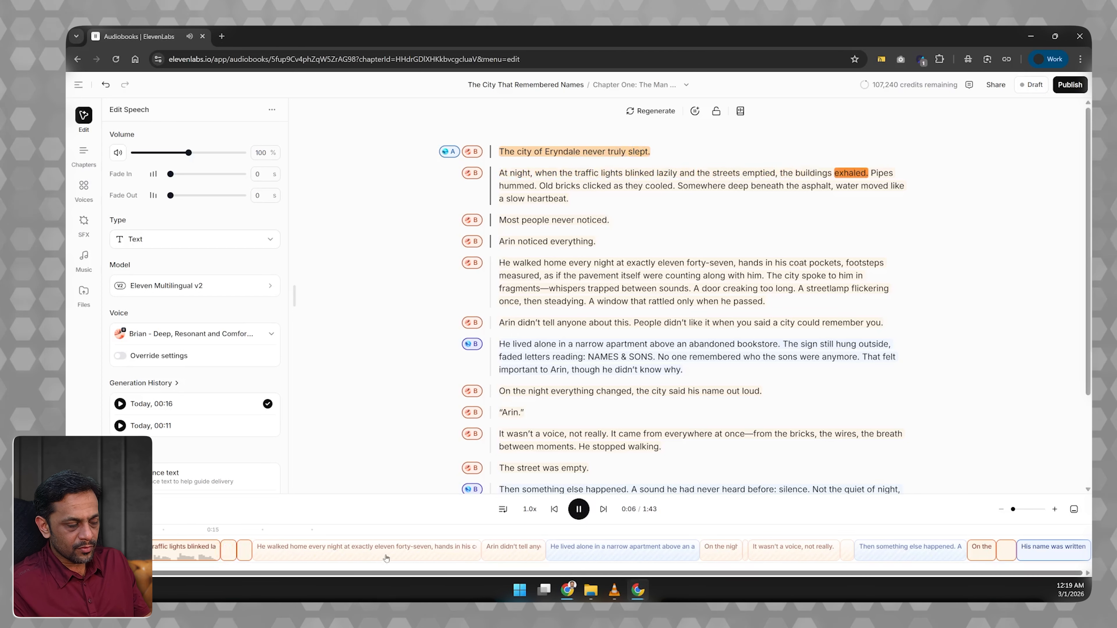
pyautogui.click(1055, 508)
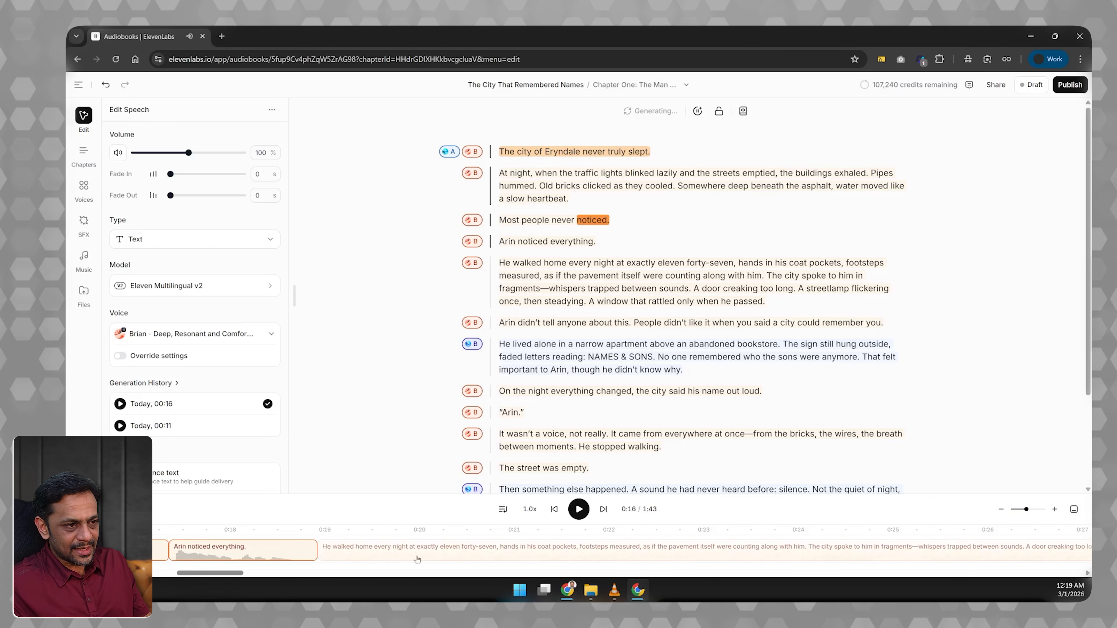
pyautogui.click(578, 509)
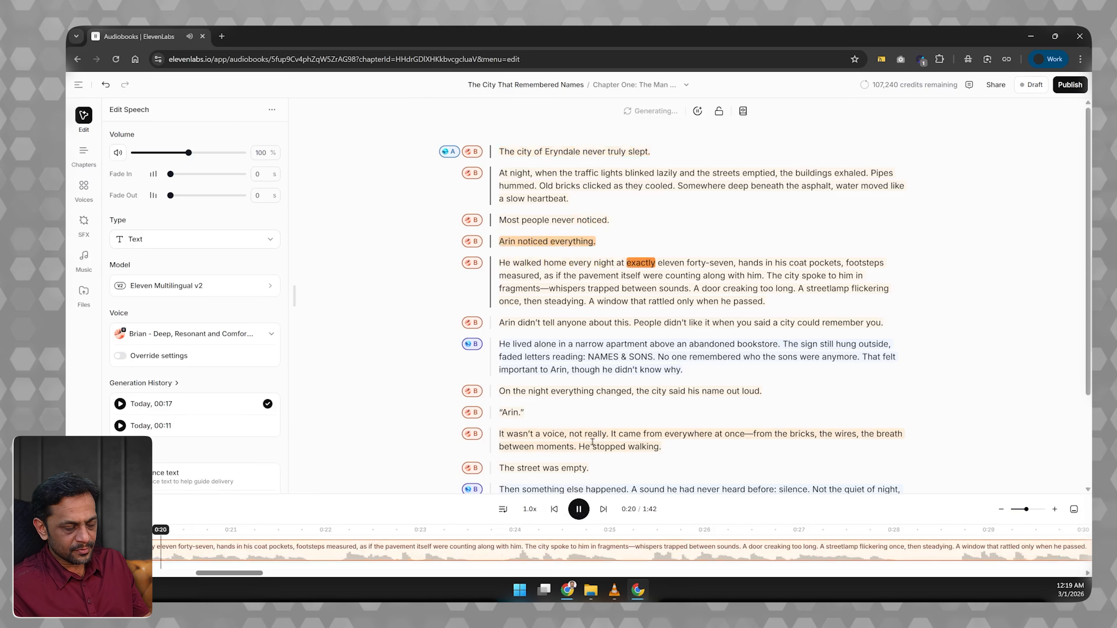
# Look ahead along the timeline at the generated waveforms up to the "He lived alone" clip, and return to following the playback.
pyautogui.moveTo(684, 559)
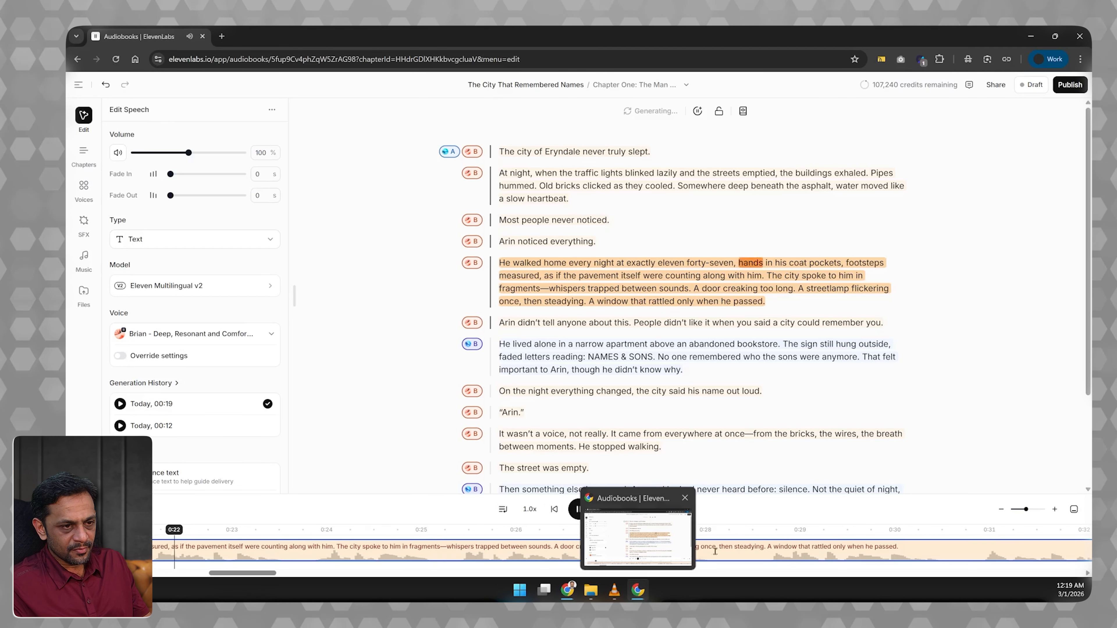
pyautogui.hscroll(3, 765, 551)
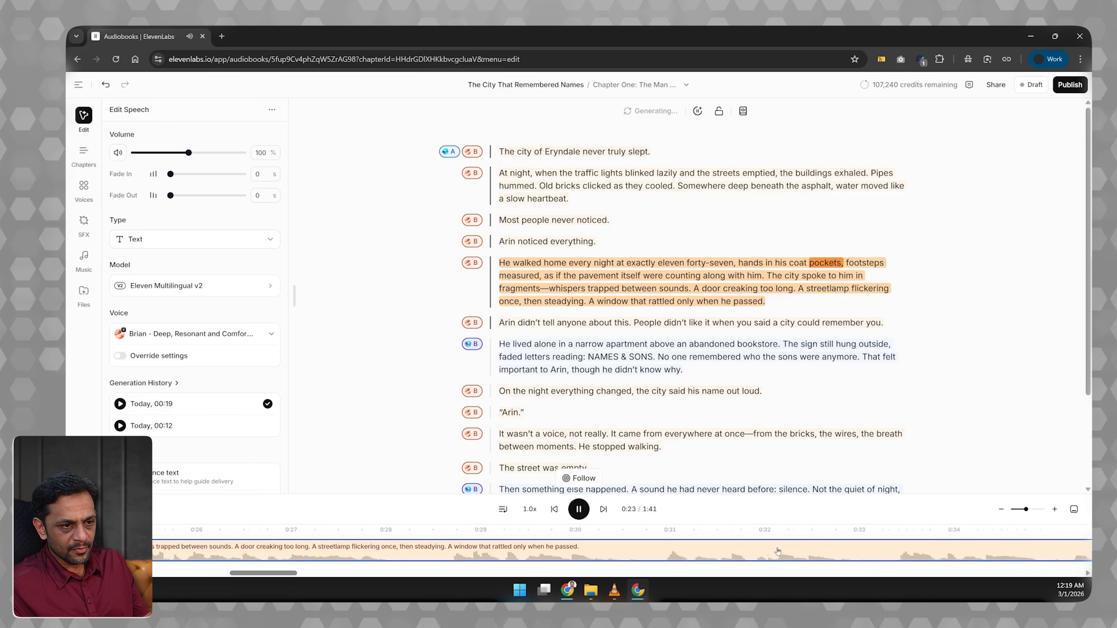
pyautogui.hscroll(3, 778, 551)
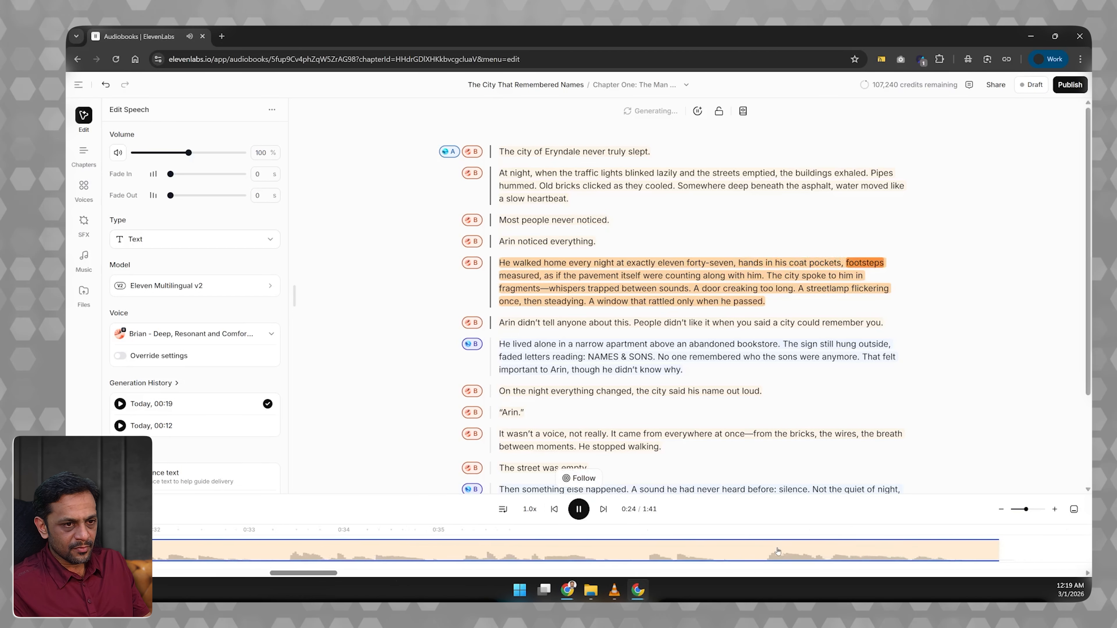
pyautogui.hscroll(3, 778, 551)
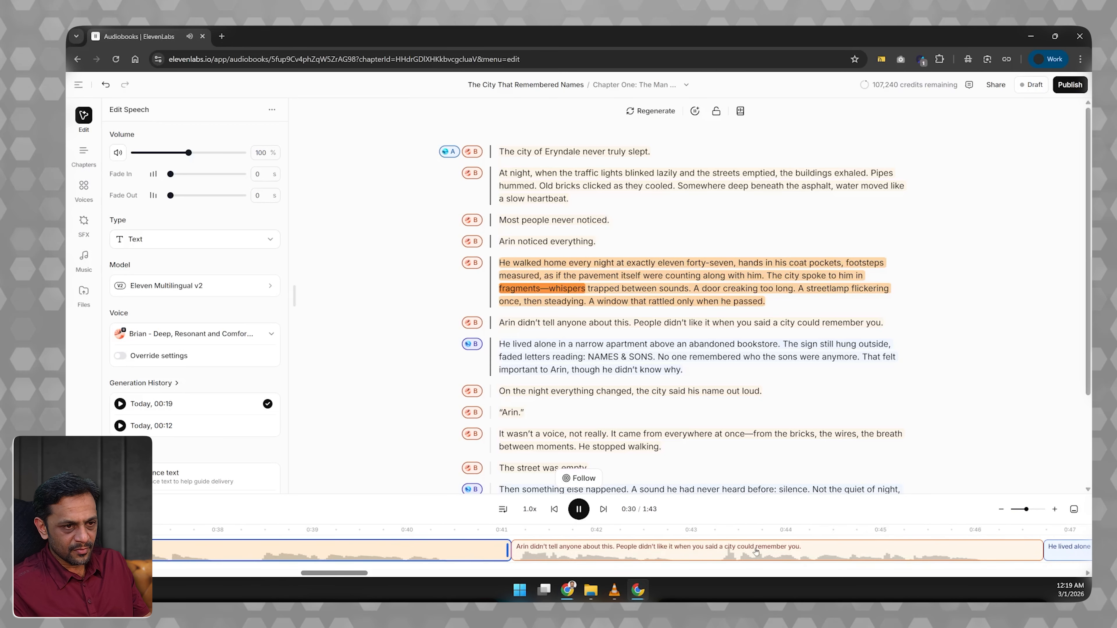
pyautogui.hscroll(5, 755, 551)
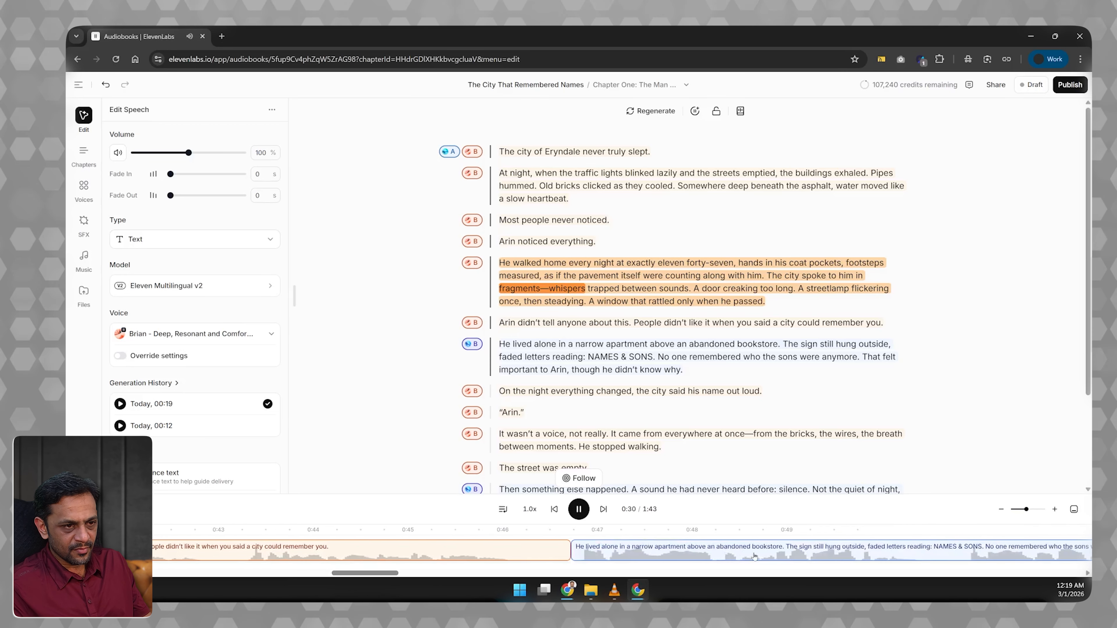
pyautogui.click(584, 478)
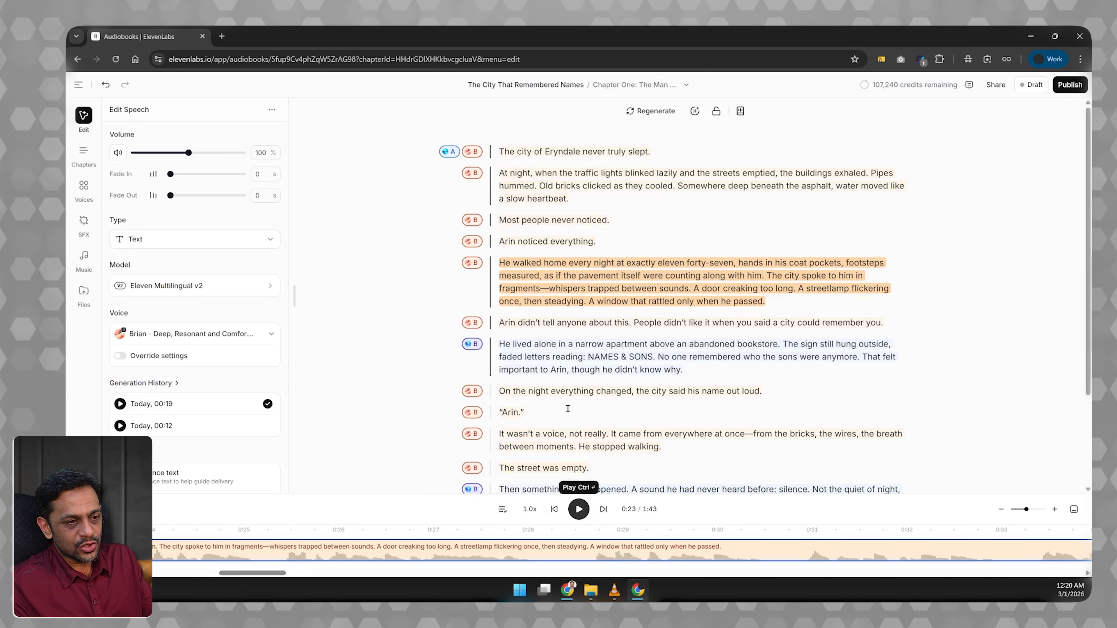
# Generate and play the narration one clip at a time from "On the night everything changed", and pause at "The street was empty.".
pyautogui.scroll(-3, 568, 409)
pyautogui.click(548, 313)
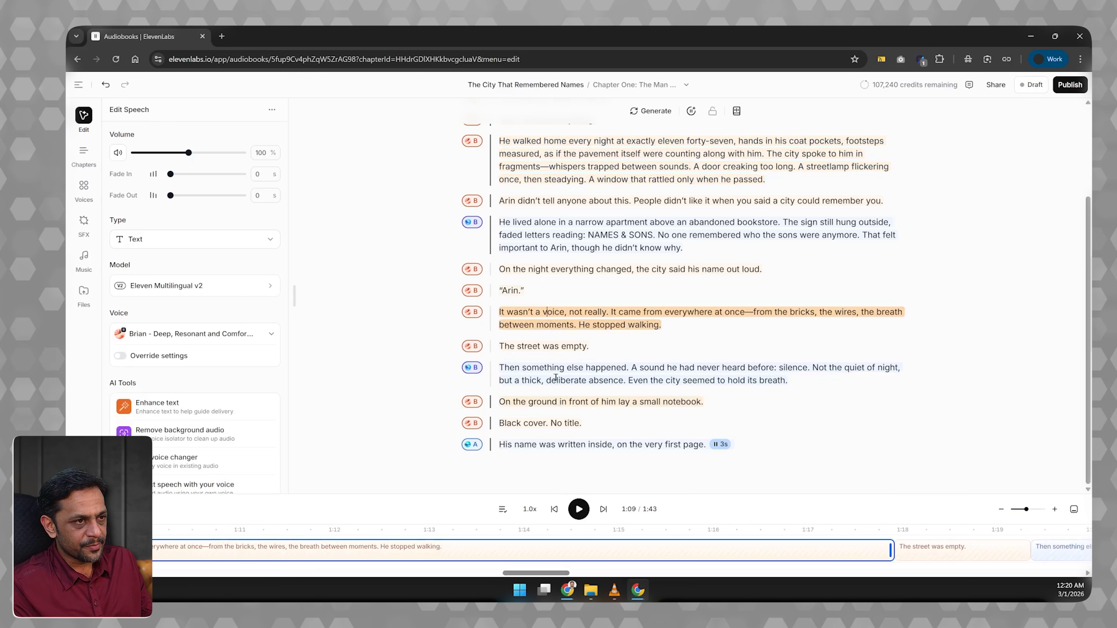
pyautogui.click(550, 270)
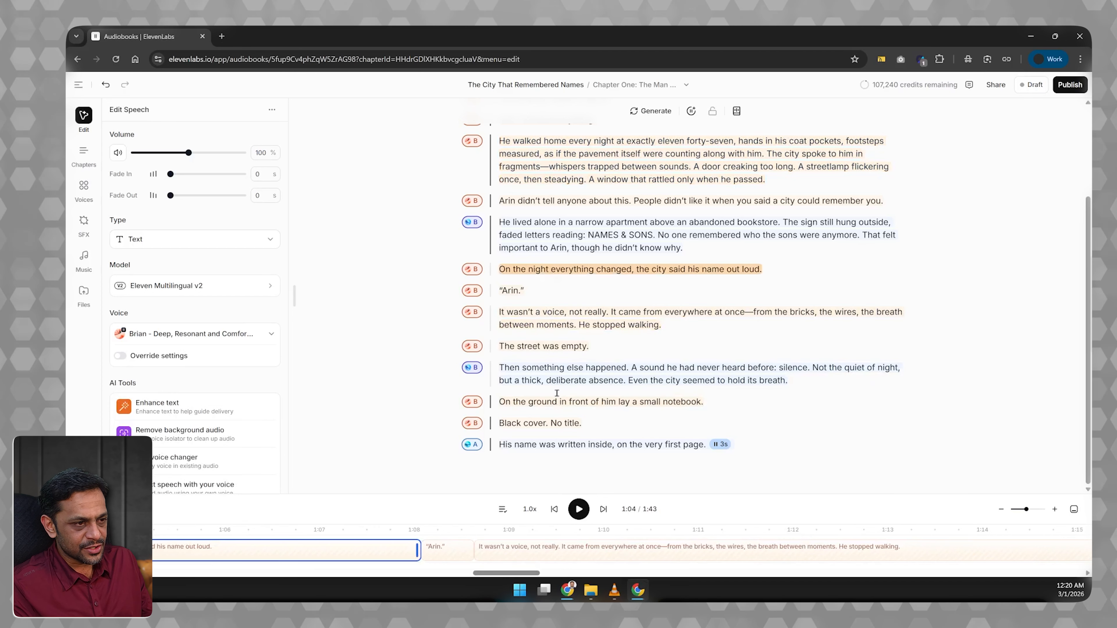
pyautogui.click(579, 510)
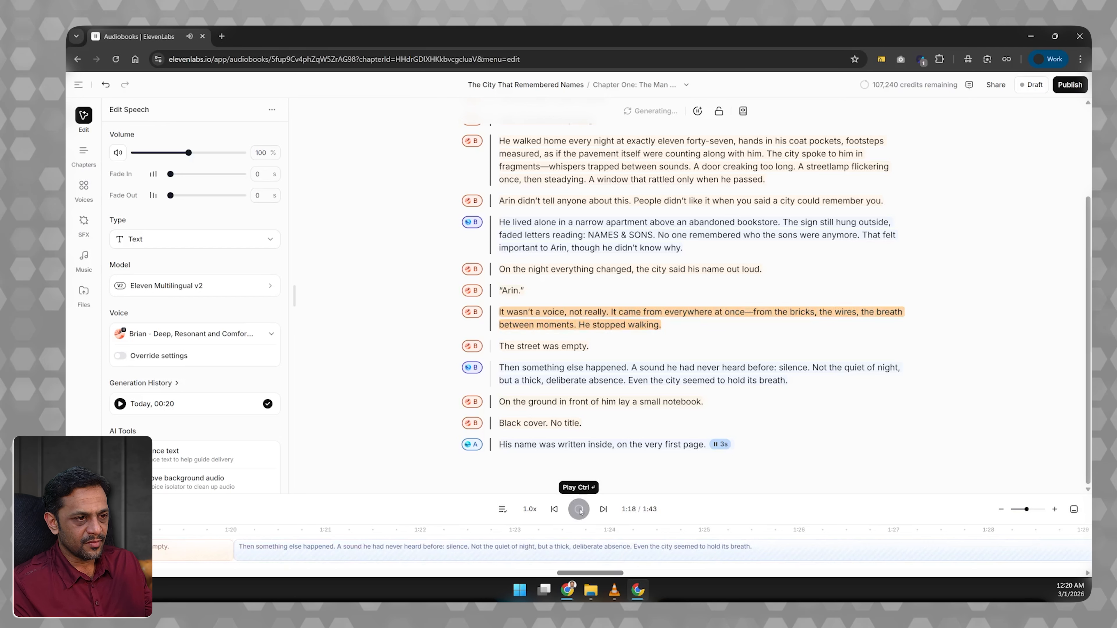
pyautogui.click(579, 509)
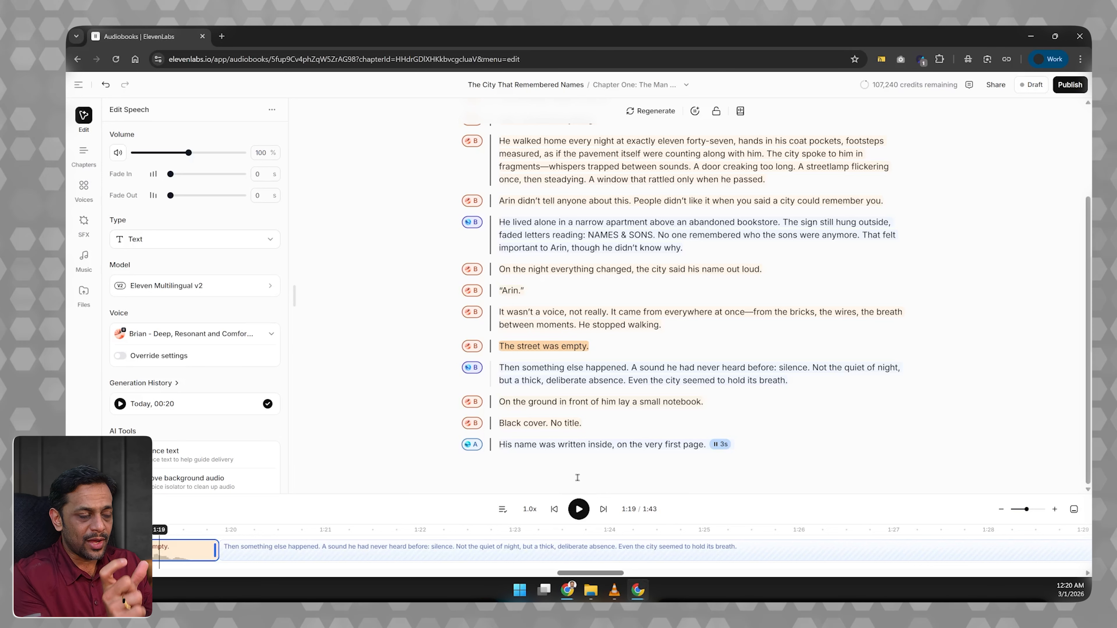
# Switch playback from running until the end to only the selected clip, and play "The street was empty.".
pyautogui.click(502, 509)
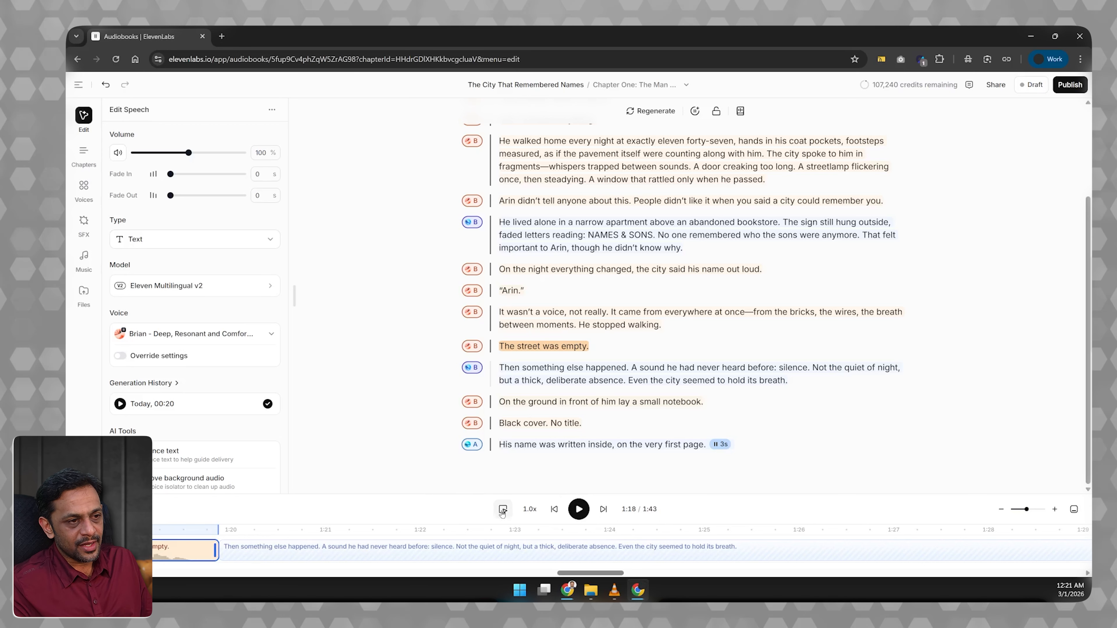
pyautogui.click(578, 509)
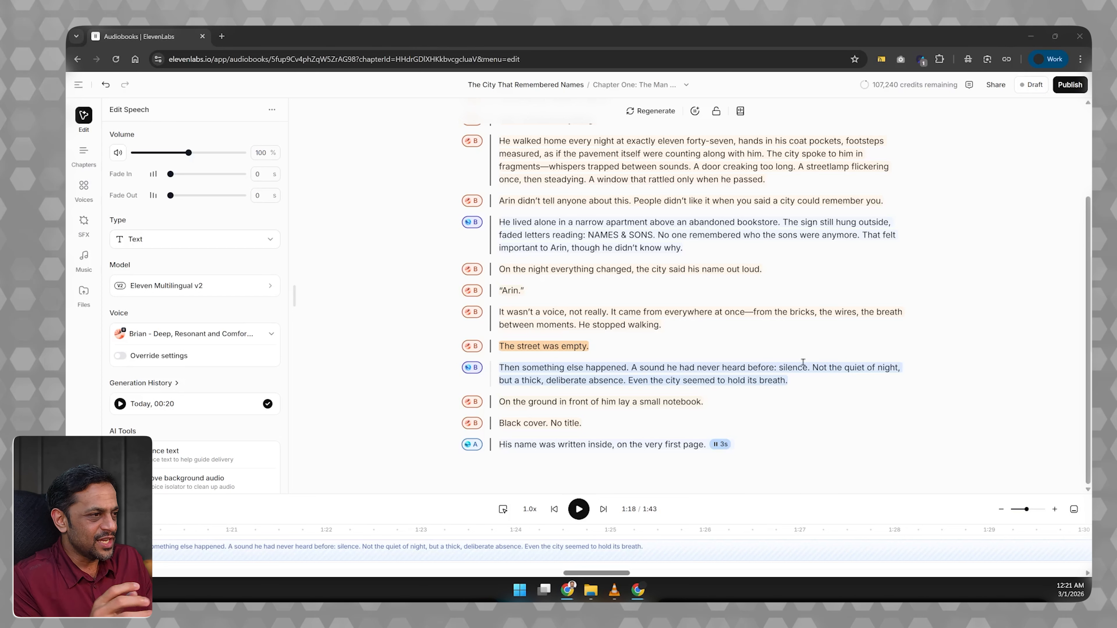
# Post the comment "I think we need to change this a bit. Your thoughts?" at the start of the "He lived alone" clip.
pyautogui.click(562, 228)
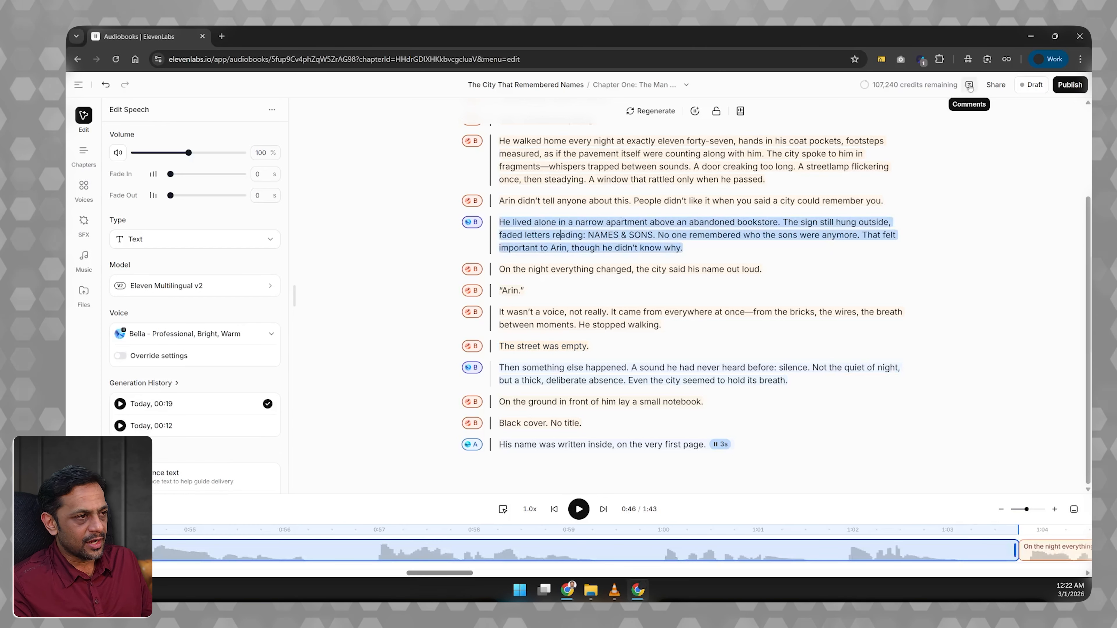
pyautogui.click(969, 85)
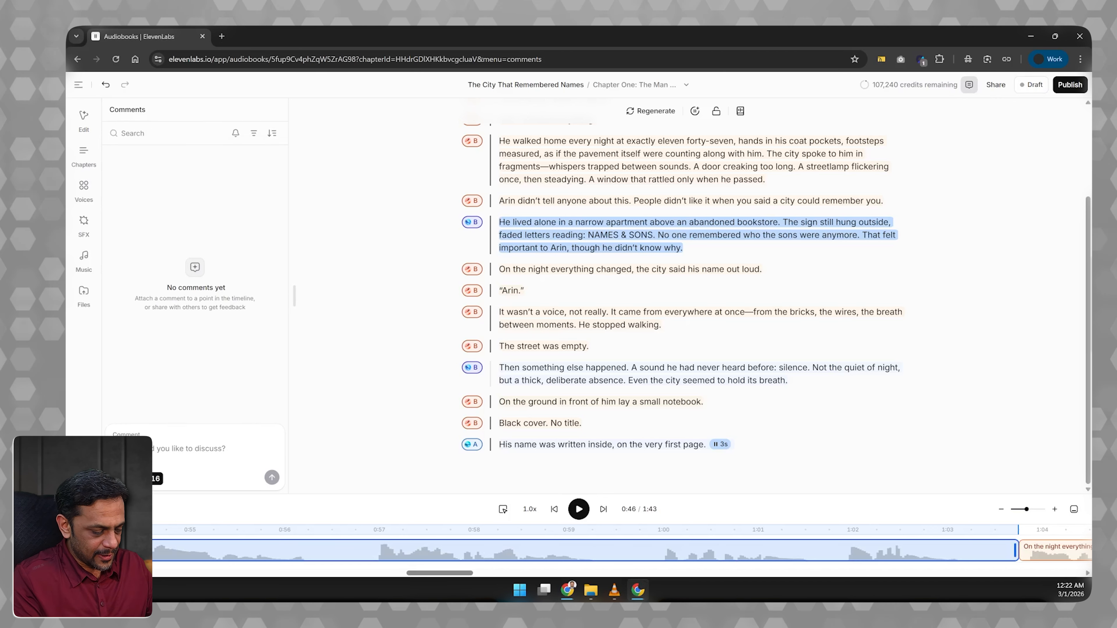
pyautogui.write('T')
pyautogui.write('need ')
pyautogui.write('to ')
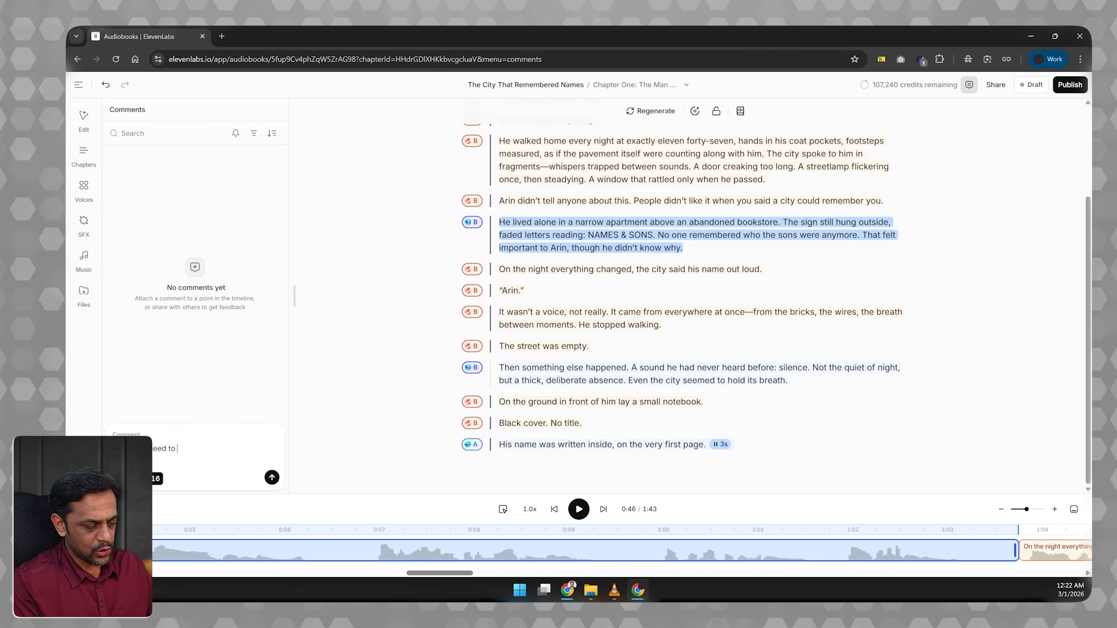
pyautogui.write('change this a bit. Your t')
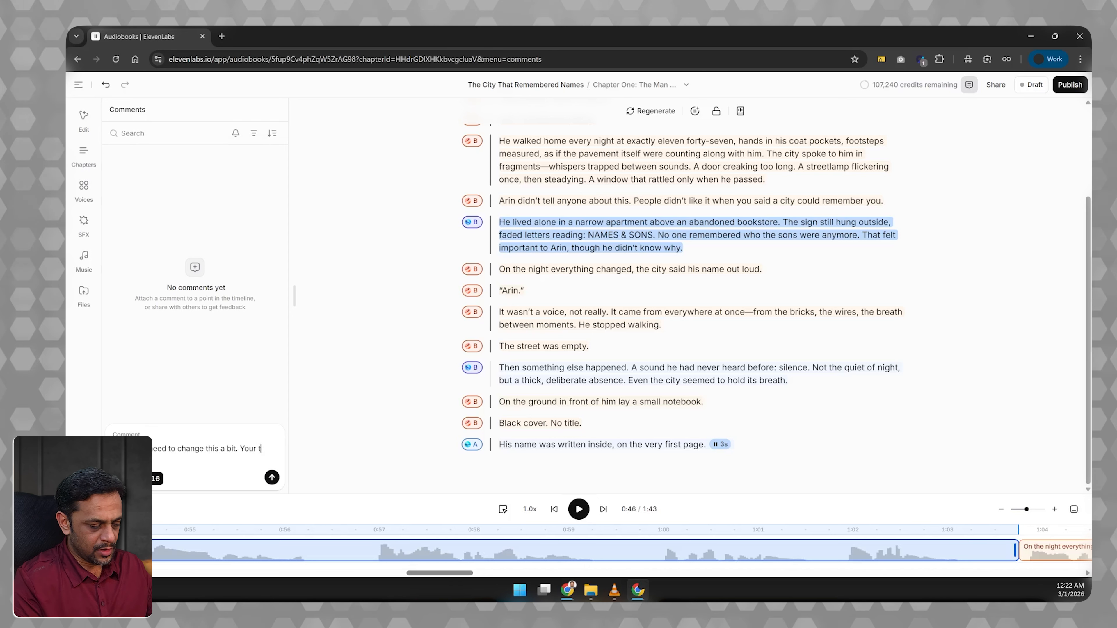
pyautogui.write('ho')
pyautogui.press('Return')
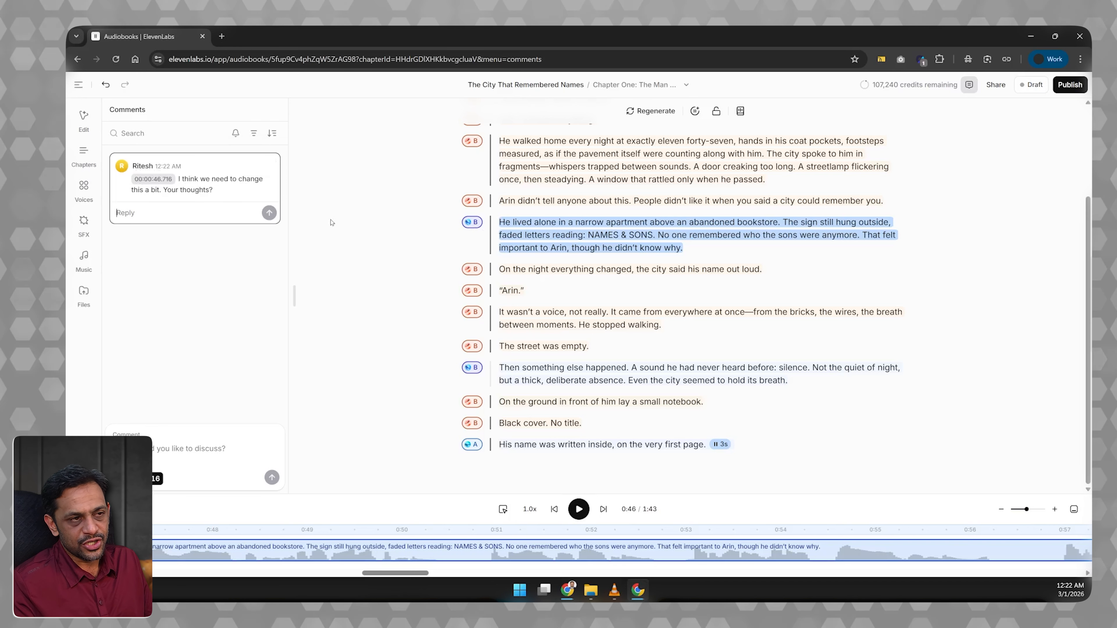
# View the options of the posted comment, and resolve its thread.
pyautogui.click(267, 166)
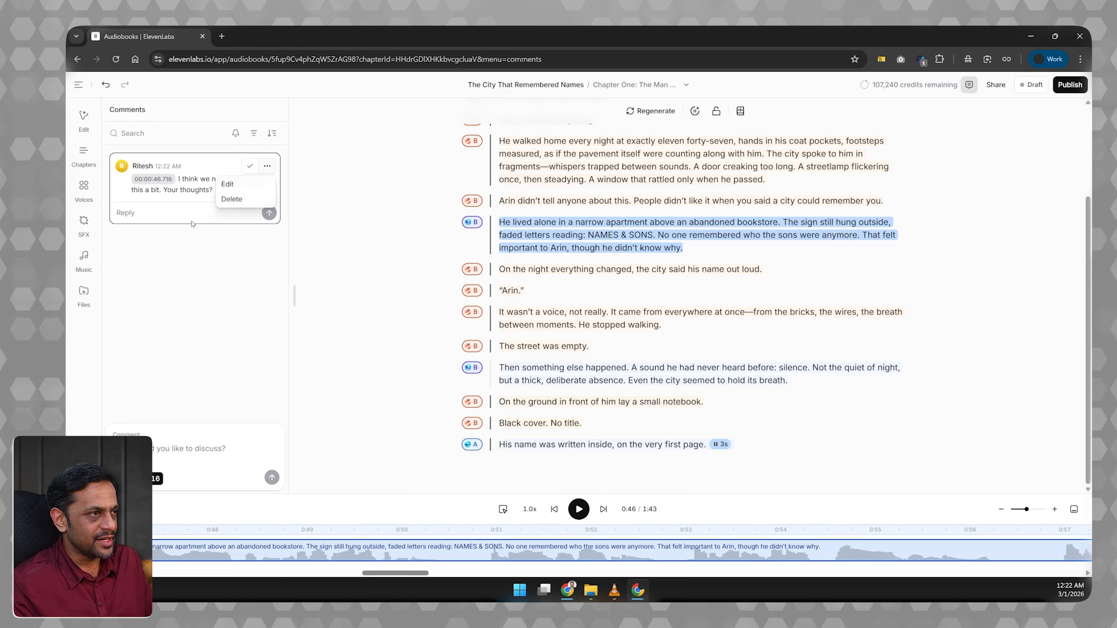
pyautogui.click(158, 212)
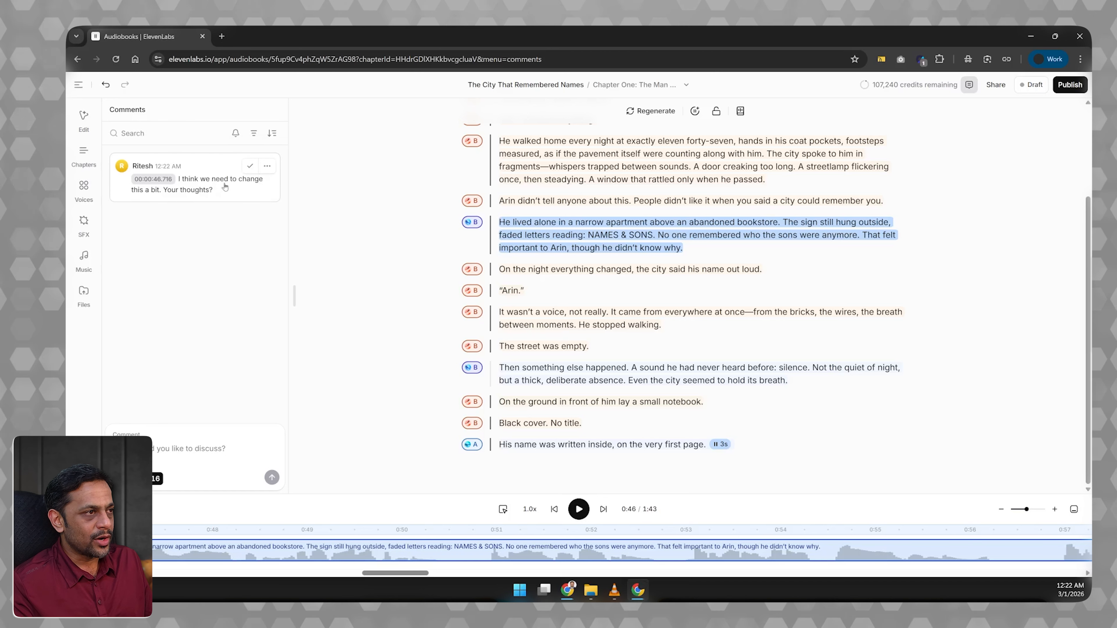
pyautogui.click(250, 167)
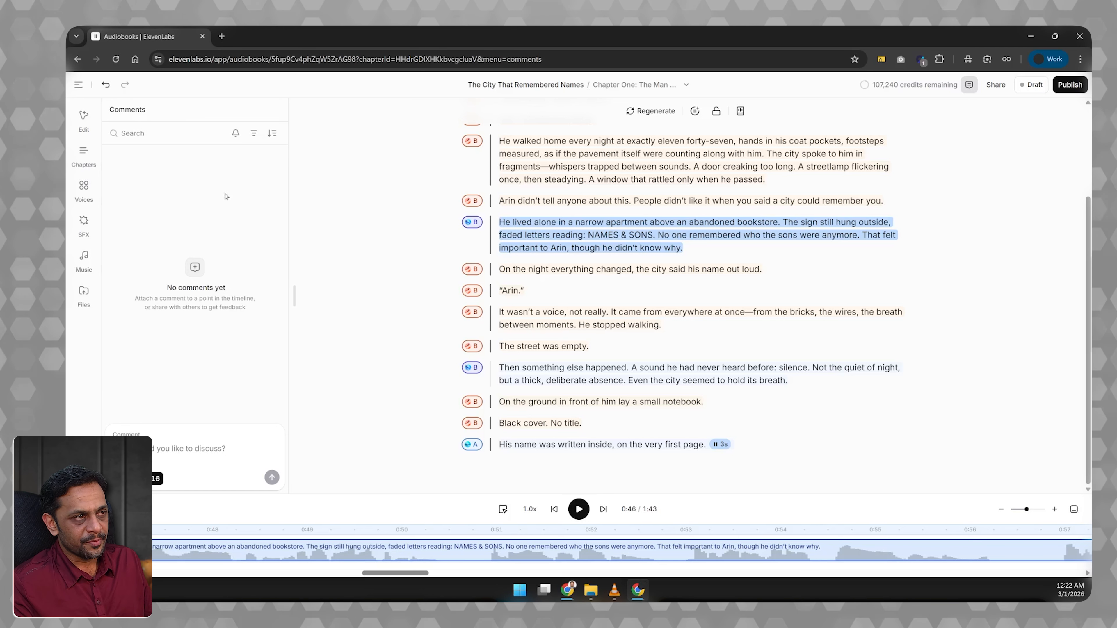